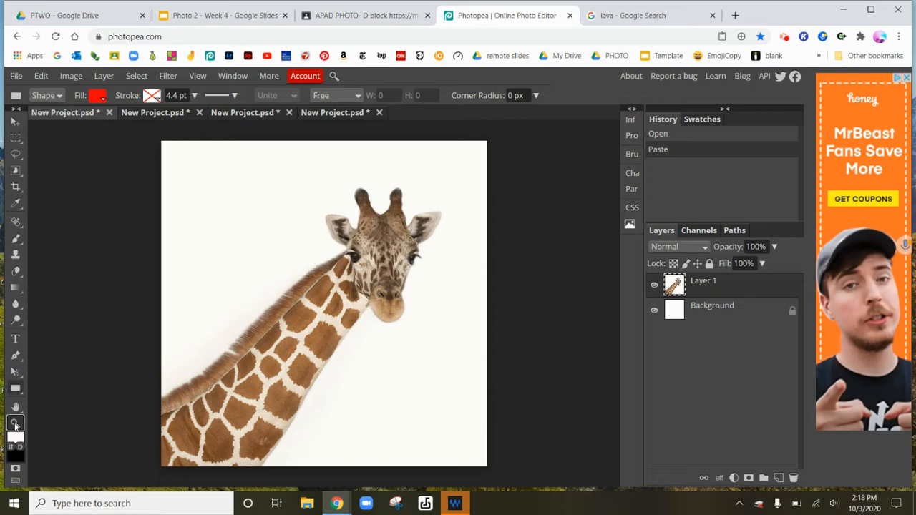
- Zoom deep into the giraffe's face with the Zoom tool until individual pixels show
{"action": "left_click", "coordinate": [16, 422]}
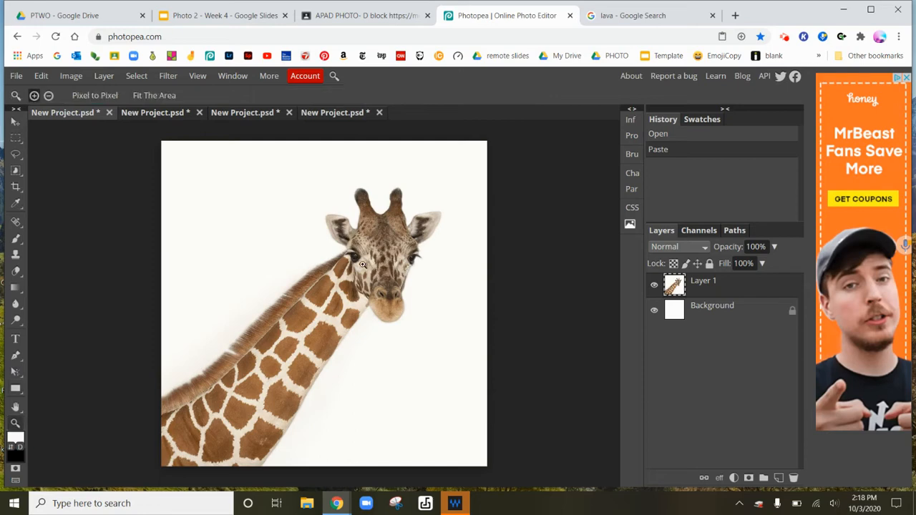
{"action": "scroll", "coordinate": [363, 264], "scroll_direction": "up", "scroll_amount": 5}
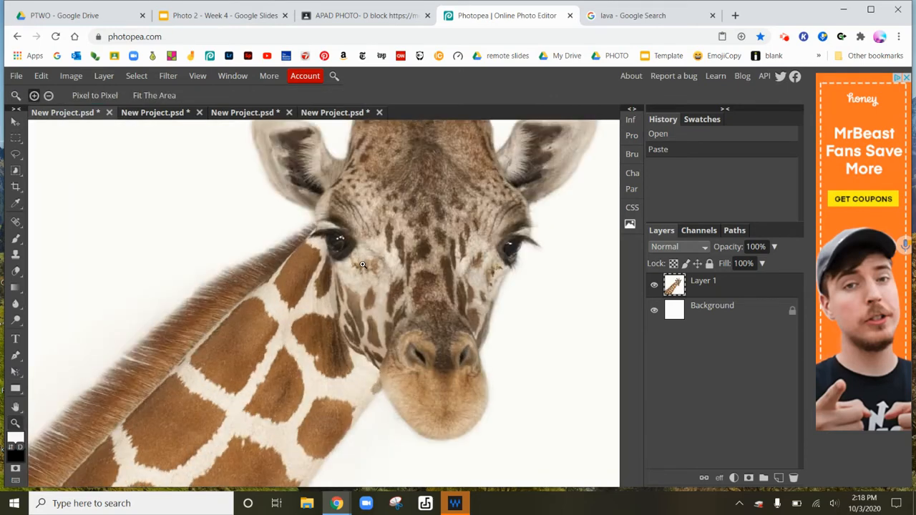
{"action": "scroll", "coordinate": [363, 265], "scroll_direction": "up", "scroll_amount": 5}
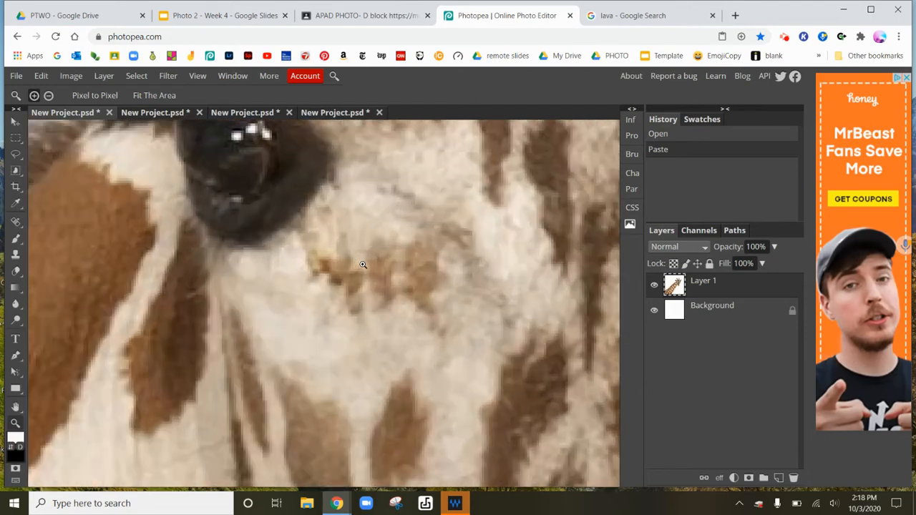
{"action": "scroll", "coordinate": [363, 265], "scroll_direction": "up", "scroll_amount": 5}
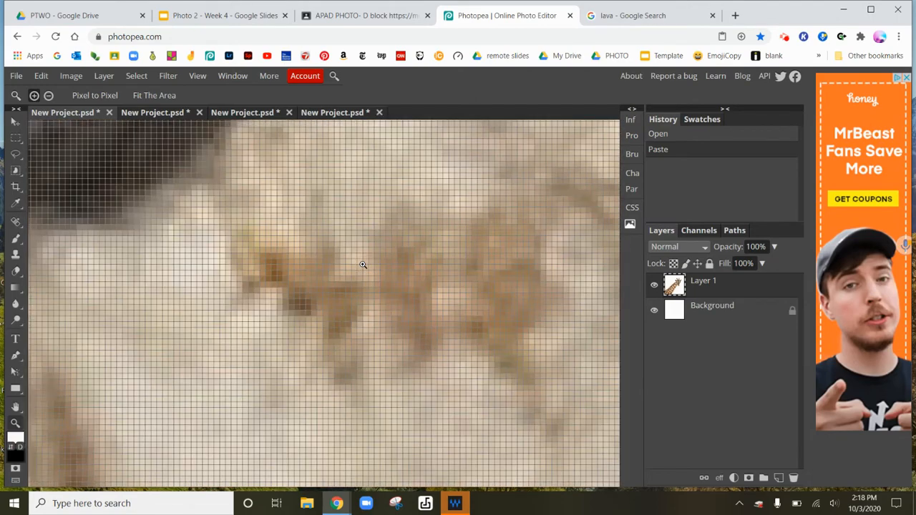
{"action": "scroll", "coordinate": [363, 264], "scroll_direction": "up", "scroll_amount": 2}
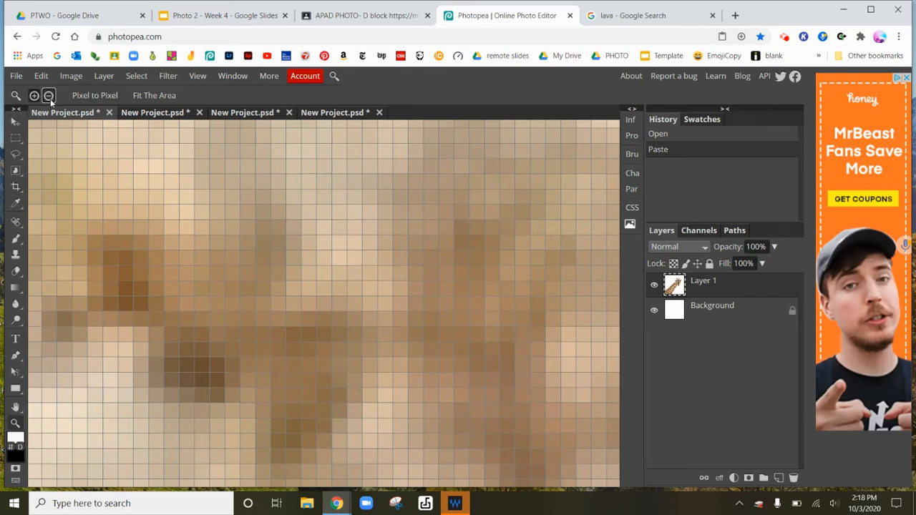
- Zoom back out of the giraffe image with the Zoom tool until the whole picture is small
{"action": "left_click", "coordinate": [262, 281]}
{"action": "left_click", "coordinate": [262, 281]}
{"action": "left_click", "coordinate": [263, 281]}
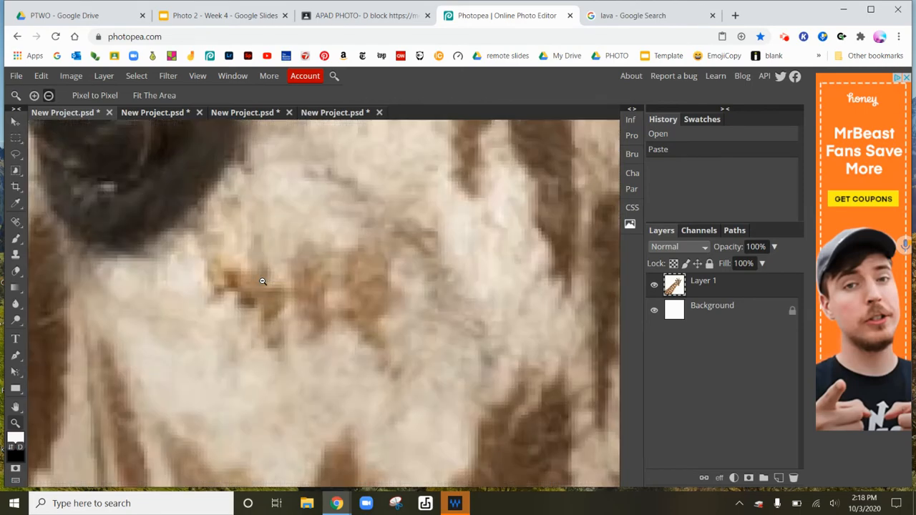
{"action": "left_click", "coordinate": [262, 281]}
{"action": "left_click", "coordinate": [263, 281]}
{"action": "left_click", "coordinate": [263, 281]}
{"action": "left_click", "coordinate": [262, 281]}
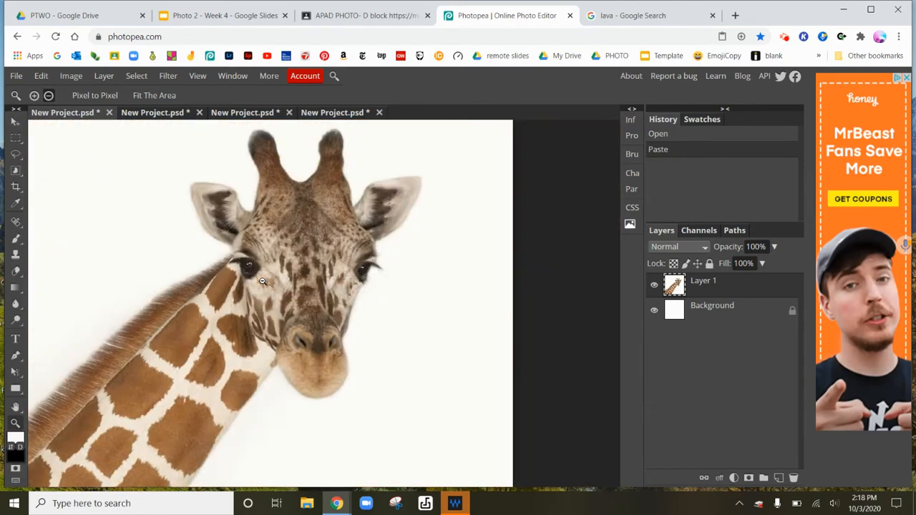
{"action": "left_click", "coordinate": [263, 281]}
{"action": "left_click", "coordinate": [263, 281]}
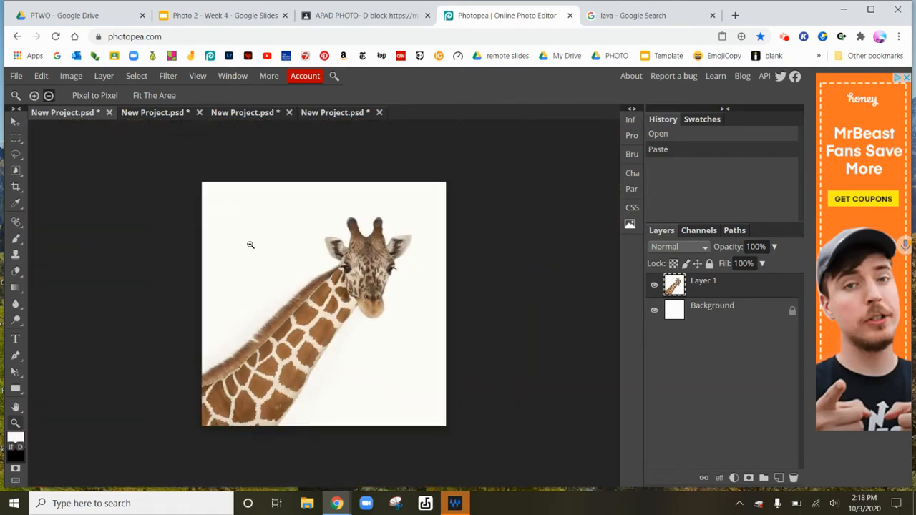
{"action": "left_click_drag", "start_coordinate": [251, 244], "coordinate": [232, 240]}
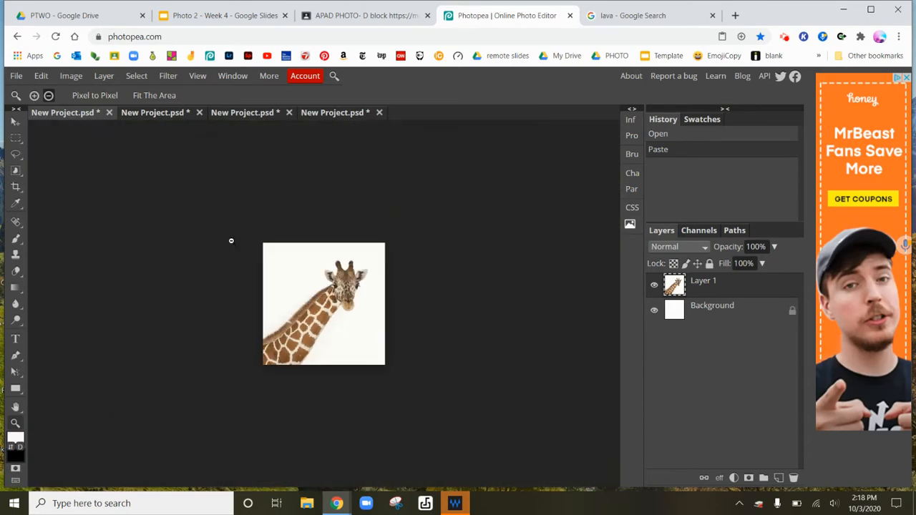
{"action": "mouse_move", "coordinate": [341, 291]}
{"action": "left_mouse_down"}
{"action": "mouse_move", "coordinate": [429, 365]}
{"action": "mouse_move", "coordinate": [325, 293]}
{"action": "left_mouse_up"}
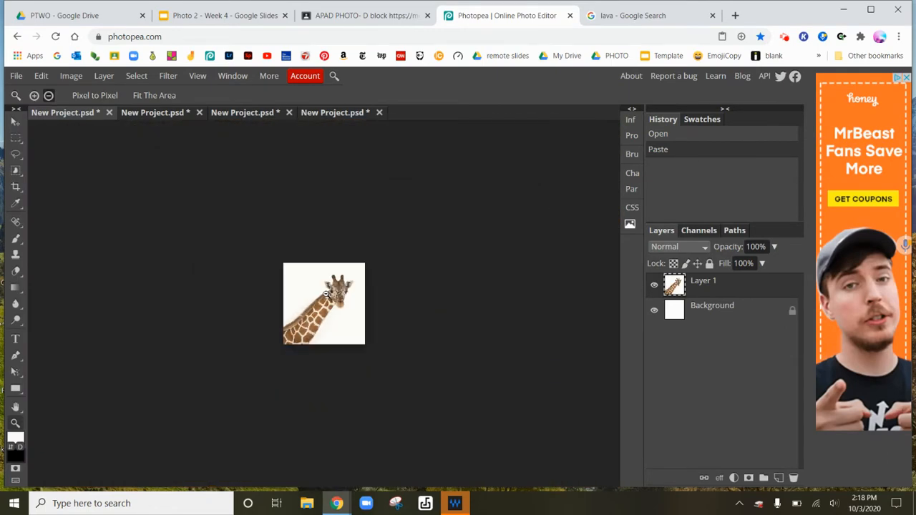
- View the image at actual pixel size, then fit it to the work area
{"action": "left_click", "coordinate": [112, 97]}
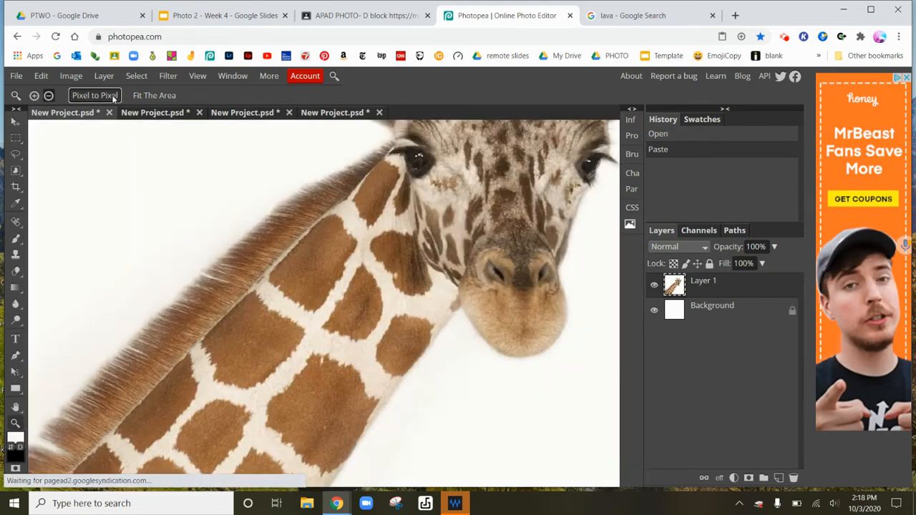
{"action": "left_click", "coordinate": [172, 98]}
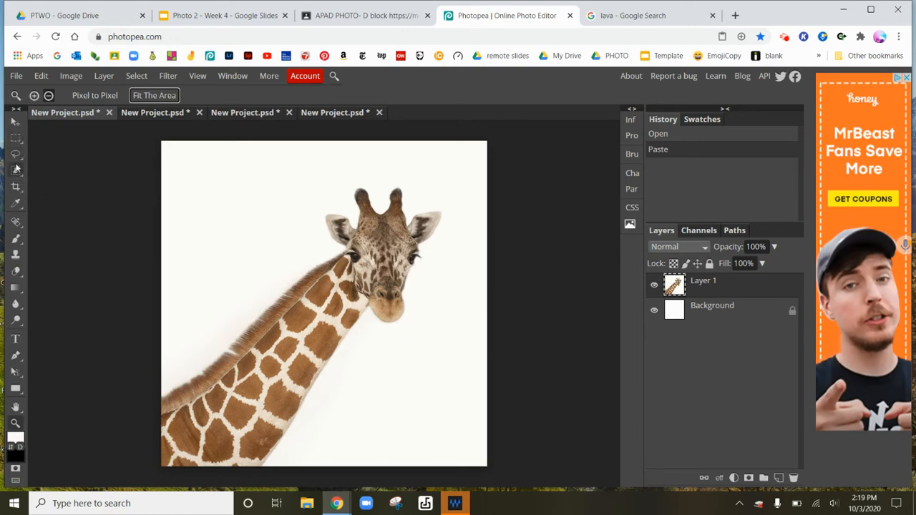
- Draw a rectangular selection around the giraffe's head and neck, clear its contents, and undo the clear
{"action": "left_click", "coordinate": [19, 140]}
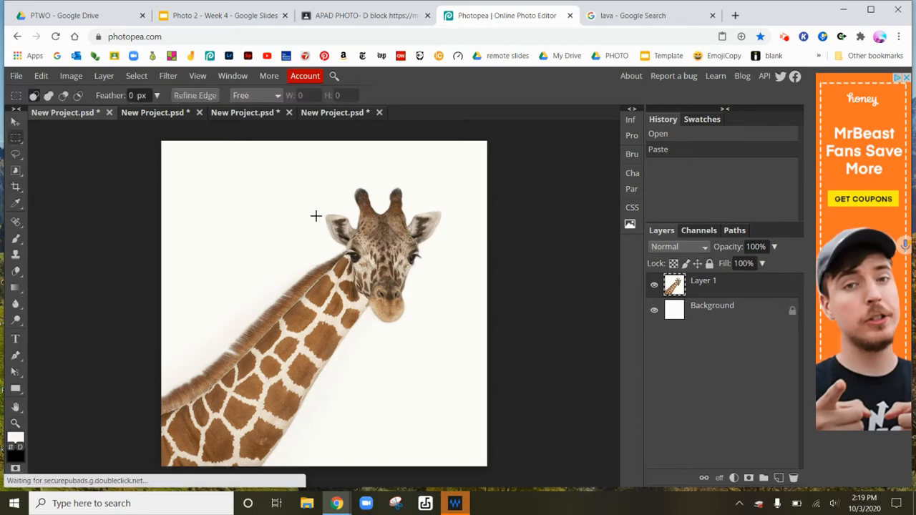
{"action": "left_click_drag", "start_coordinate": [317, 217], "coordinate": [473, 388]}
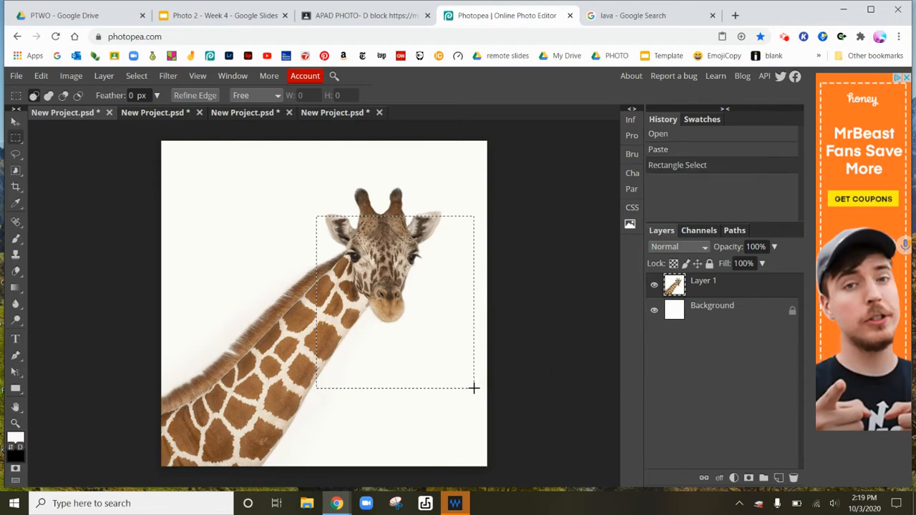
{"action": "key", "text": "Delete"}
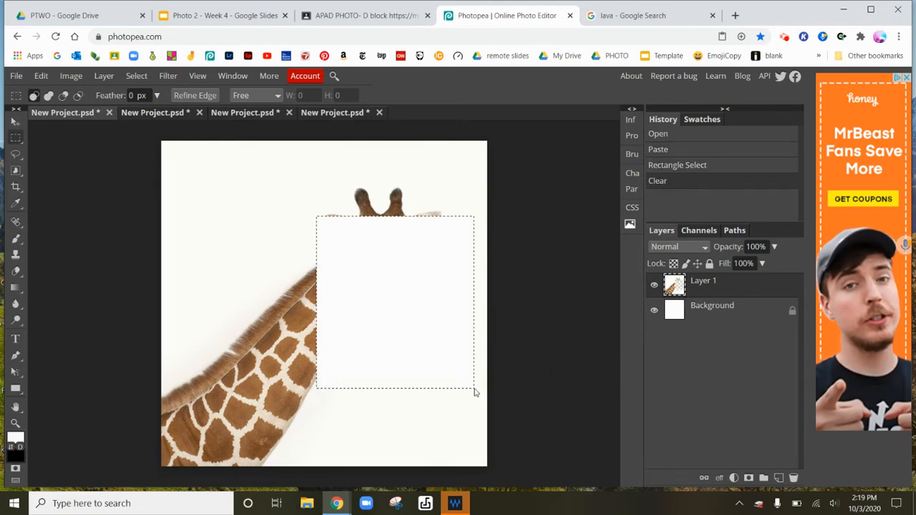
{"action": "key", "text": "ctrl+z"}
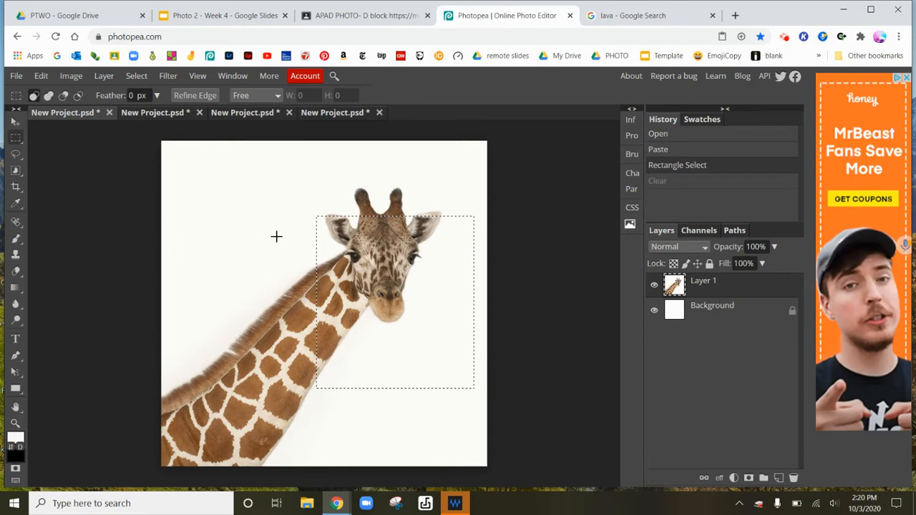
- Switch to Ellipse Select and draw a circular selection around the giraffe's head
{"action": "right_click", "coordinate": [18, 141]}
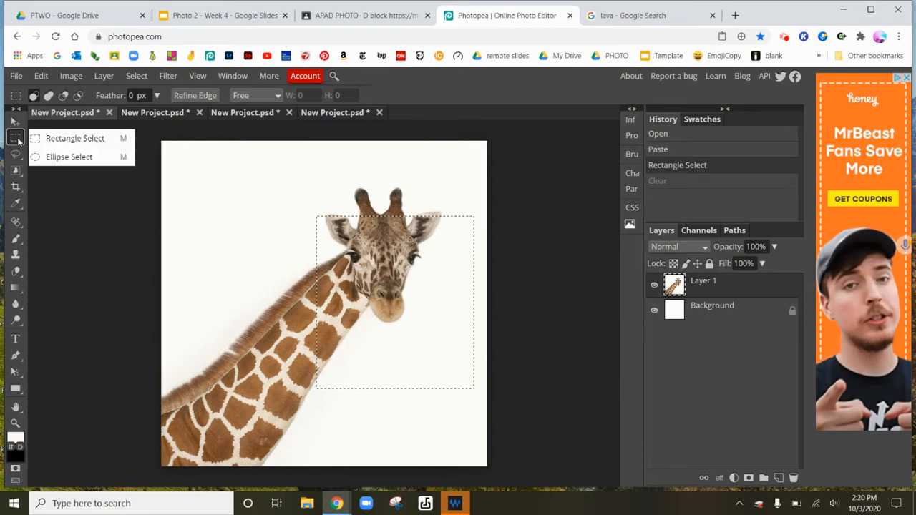
{"action": "left_click", "coordinate": [89, 157]}
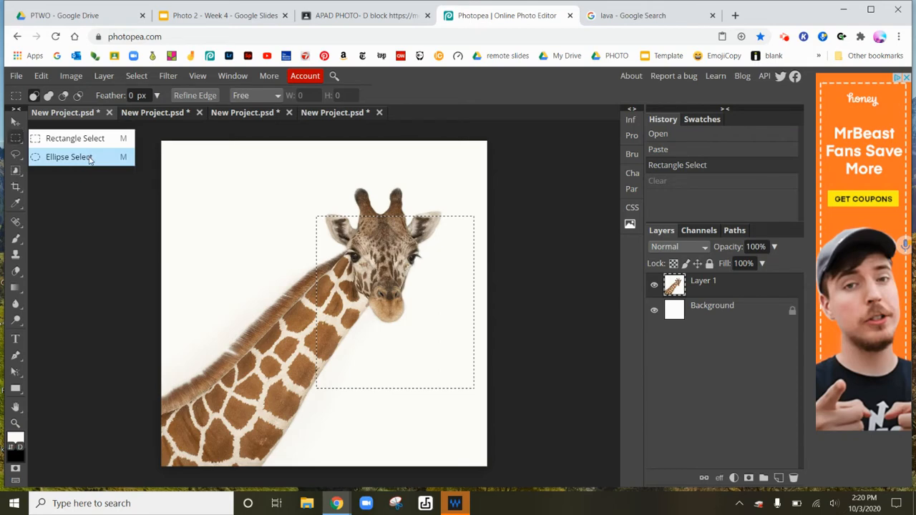
{"action": "left_click_drag", "start_coordinate": [234, 220], "coordinate": [442, 370]}
{"action": "left_click_drag", "start_coordinate": [340, 179], "coordinate": [456, 435]}
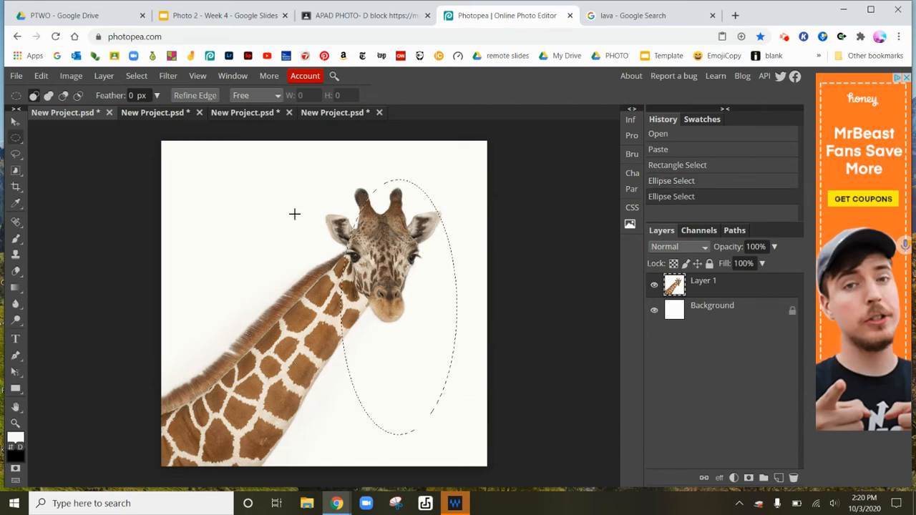
{"action": "left_click_drag", "start_coordinate": [291, 203], "coordinate": [459, 370]}
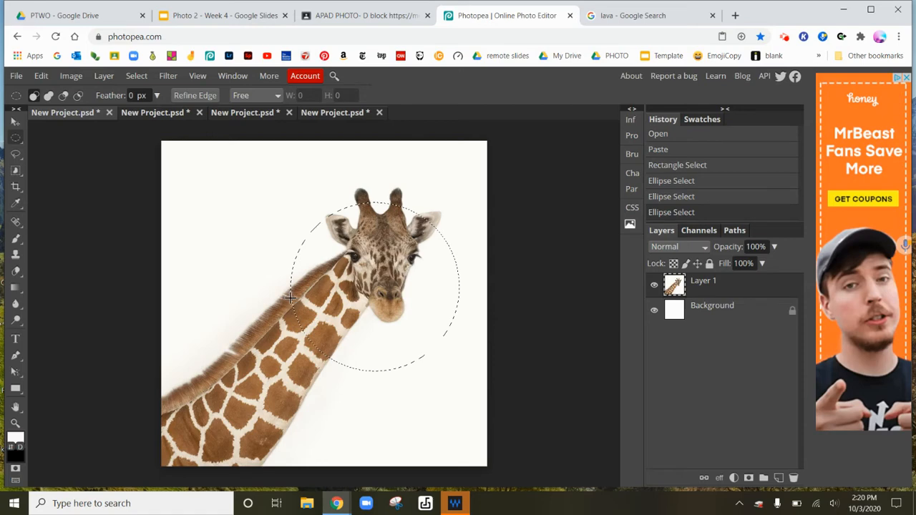
- Switch to Lasso Select and draw a freehand selection around the giraffe's head and upper neck
{"action": "right_click", "coordinate": [18, 156]}
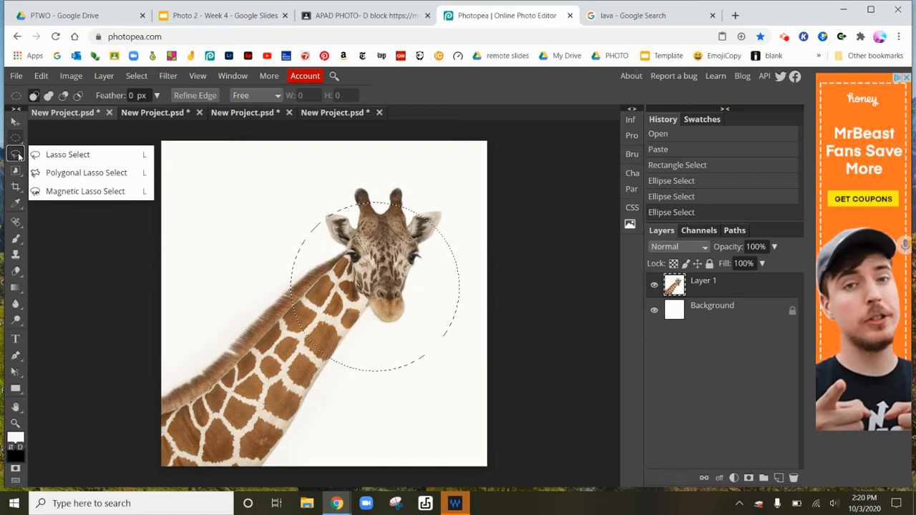
{"action": "left_click", "coordinate": [58, 154]}
{"action": "mouse_move", "coordinate": [254, 196]}
{"action": "left_mouse_down"}
{"action": "mouse_move", "coordinate": [241, 245]}
{"action": "mouse_move", "coordinate": [254, 270]}
{"action": "mouse_move", "coordinate": [240, 332]}
{"action": "mouse_move", "coordinate": [300, 389]}
{"action": "mouse_move", "coordinate": [356, 418]}
{"action": "mouse_move", "coordinate": [379, 358]}
{"action": "mouse_move", "coordinate": [412, 181]}
{"action": "mouse_move", "coordinate": [244, 196]}
{"action": "left_mouse_up"}
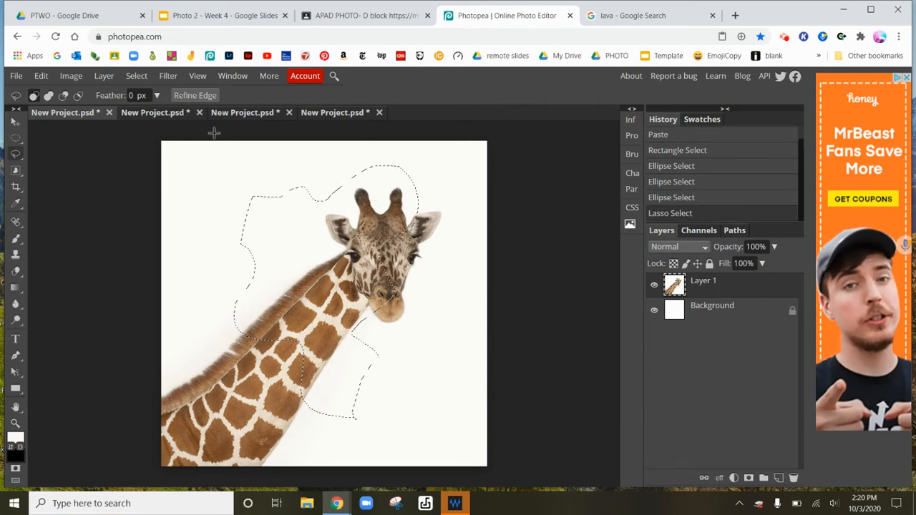
- In the standing-giraffe document, lasso a freehand area around the giraffe's head, clear it, and undo the clear
{"action": "left_click", "coordinate": [164, 113]}
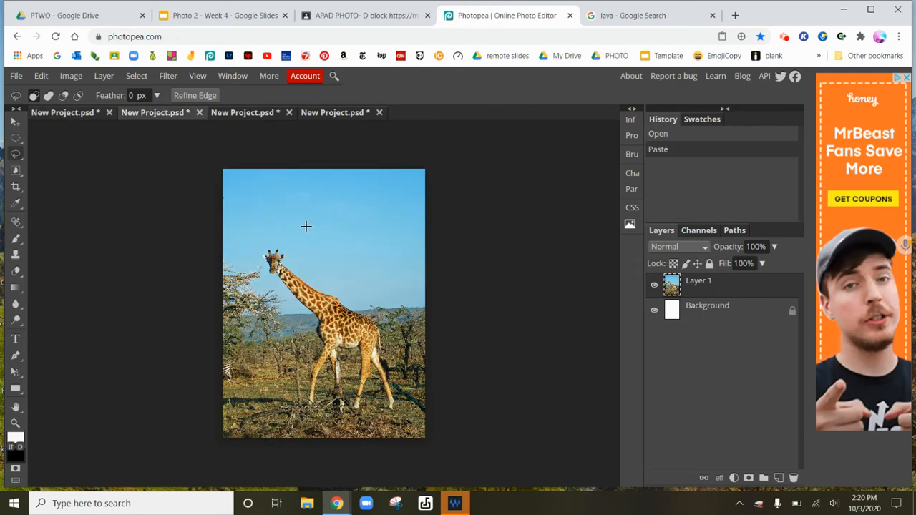
{"action": "mouse_move", "coordinate": [306, 227]}
{"action": "left_mouse_down"}
{"action": "mouse_move", "coordinate": [278, 312]}
{"action": "mouse_move", "coordinate": [334, 400]}
{"action": "mouse_move", "coordinate": [317, 311]}
{"action": "mouse_move", "coordinate": [375, 252]}
{"action": "mouse_move", "coordinate": [332, 197]}
{"action": "left_mouse_up"}
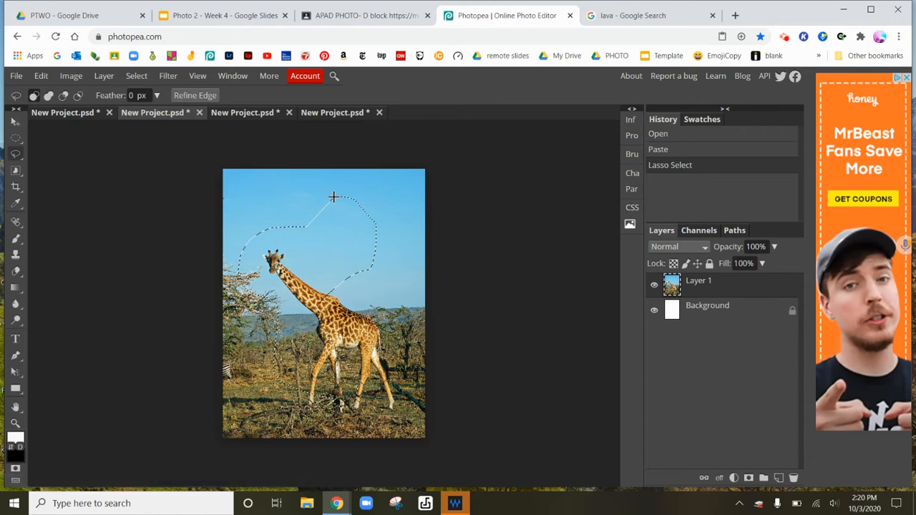
{"action": "key", "text": "Delete"}
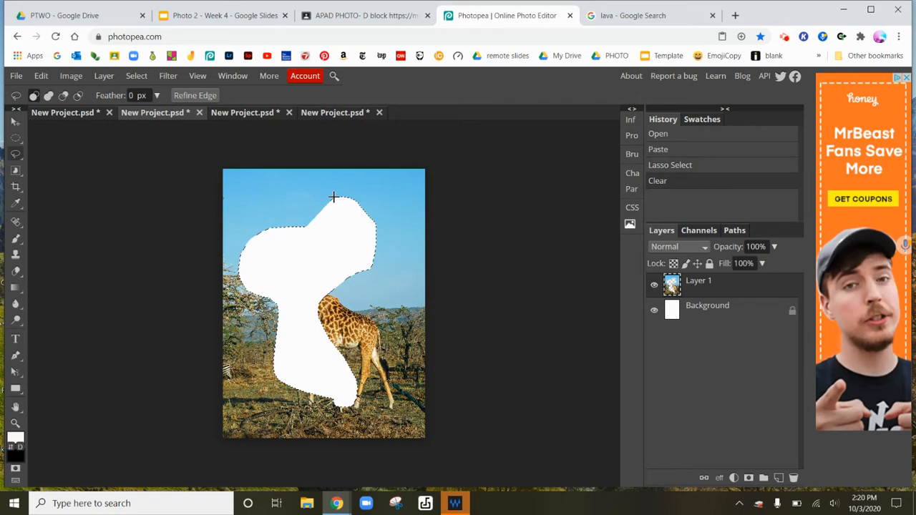
{"action": "key", "text": "ctrl+z"}
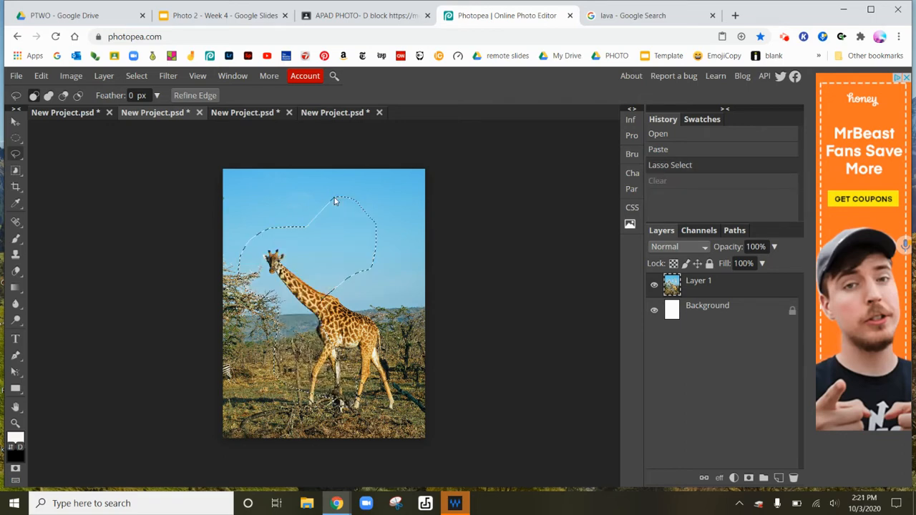
- Draw a polygonal lasso selection around the giraffe's head and neck, then clear it and undo the clear
{"action": "right_click", "coordinate": [14, 155]}
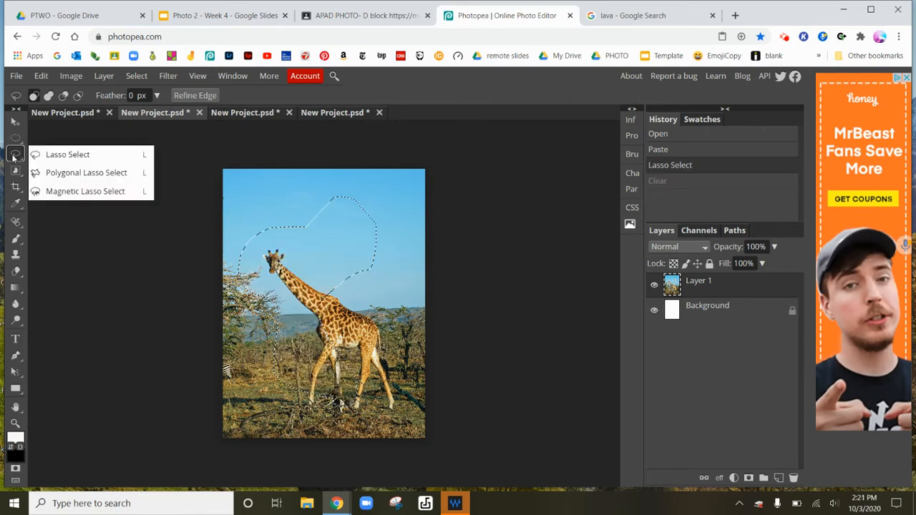
{"action": "left_click", "coordinate": [60, 173]}
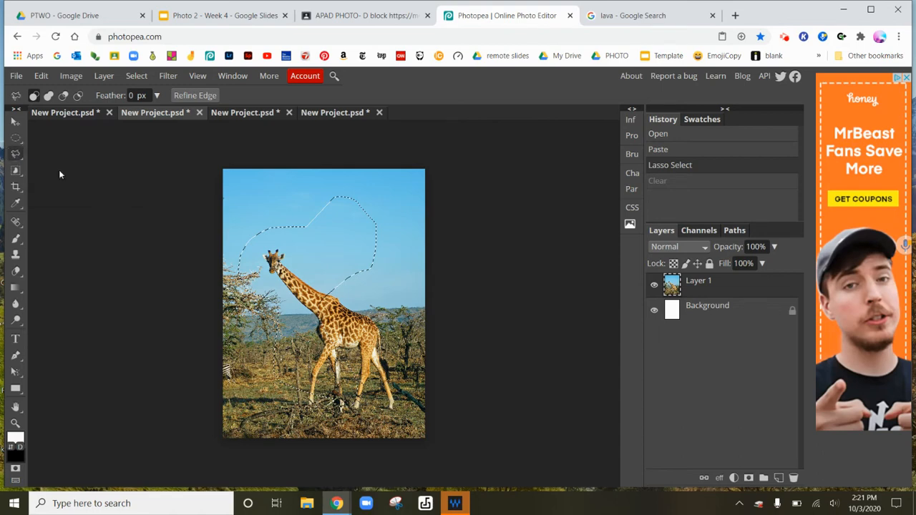
{"action": "left_click", "coordinate": [252, 201]}
{"action": "left_click", "coordinate": [253, 335]}
{"action": "left_click", "coordinate": [384, 309]}
{"action": "left_click", "coordinate": [363, 234]}
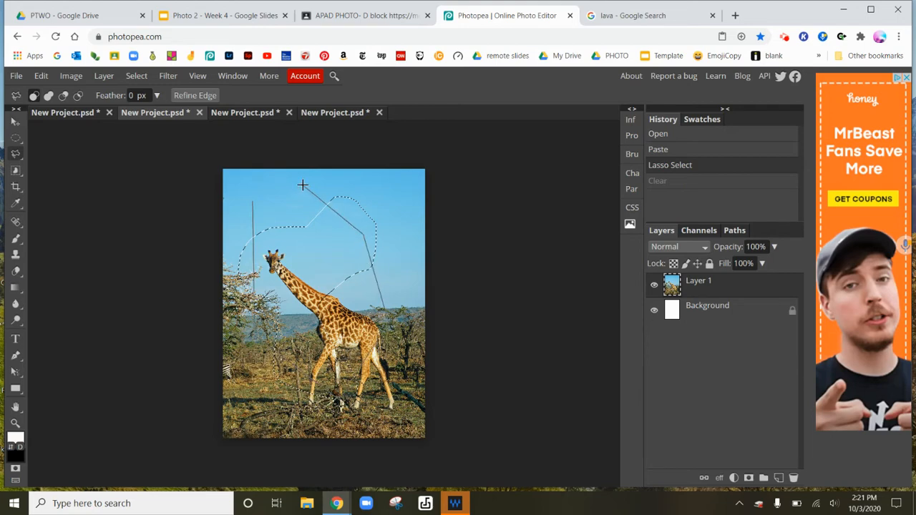
{"action": "left_click", "coordinate": [302, 185]}
{"action": "double_click", "coordinate": [303, 265]}
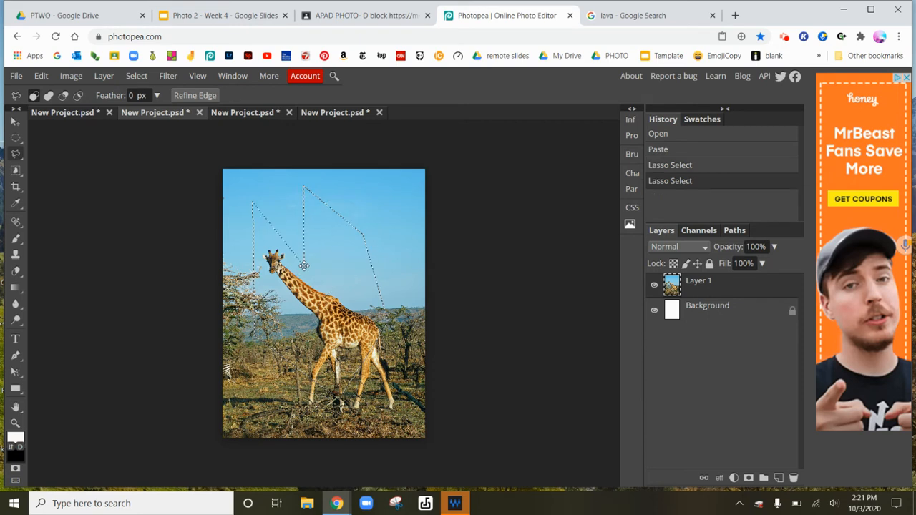
{"action": "key", "text": "Delete"}
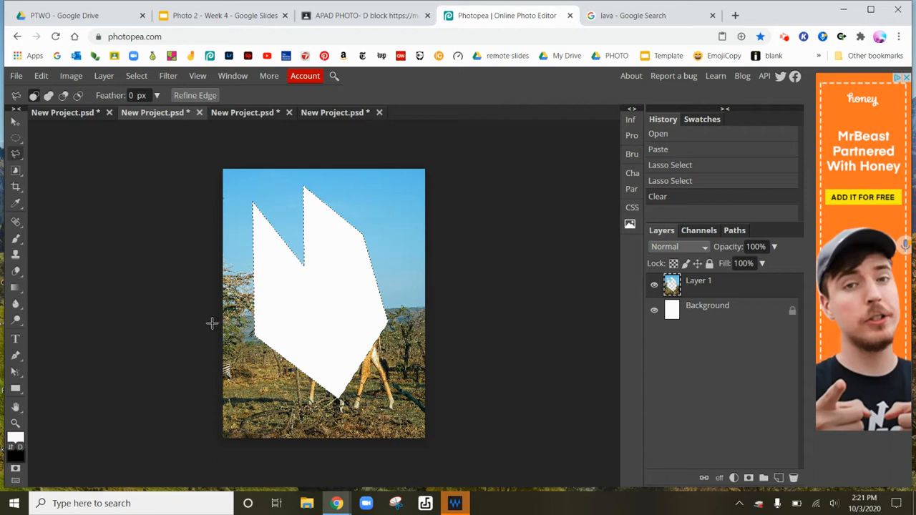
{"action": "key", "text": "ctrl+z"}
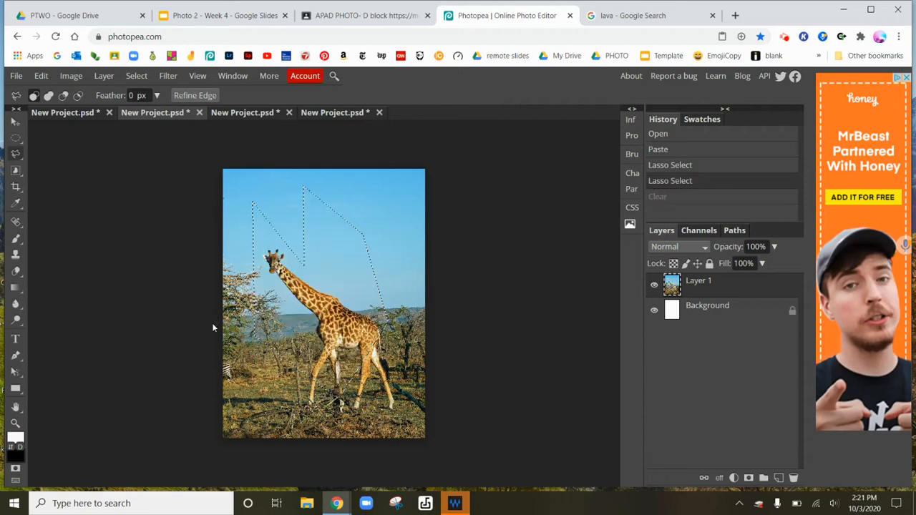
- Zoom into the standing giraffe with the Zoom tool, then fit the image back to the area
{"action": "left_click", "coordinate": [15, 423]}
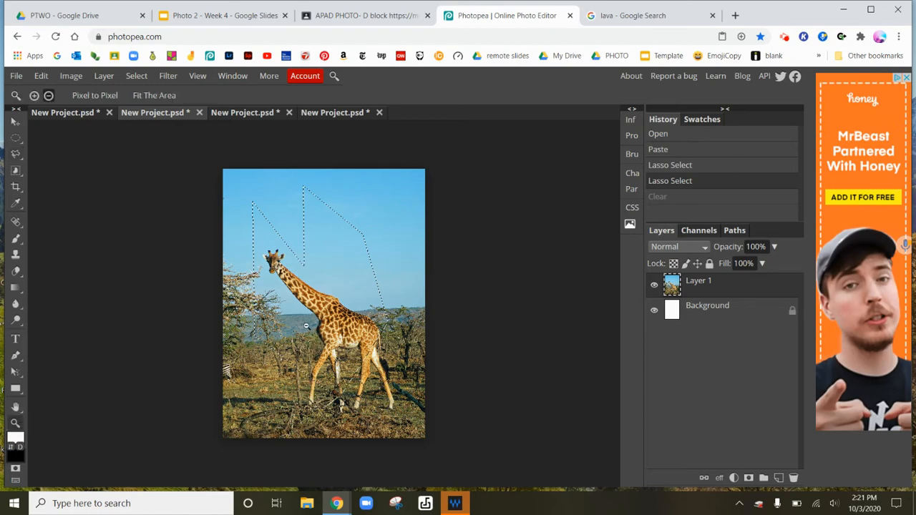
{"action": "left_click", "coordinate": [306, 326], "text": "alt"}
{"action": "left_click_drag", "start_coordinate": [306, 325], "coordinate": [332, 352]}
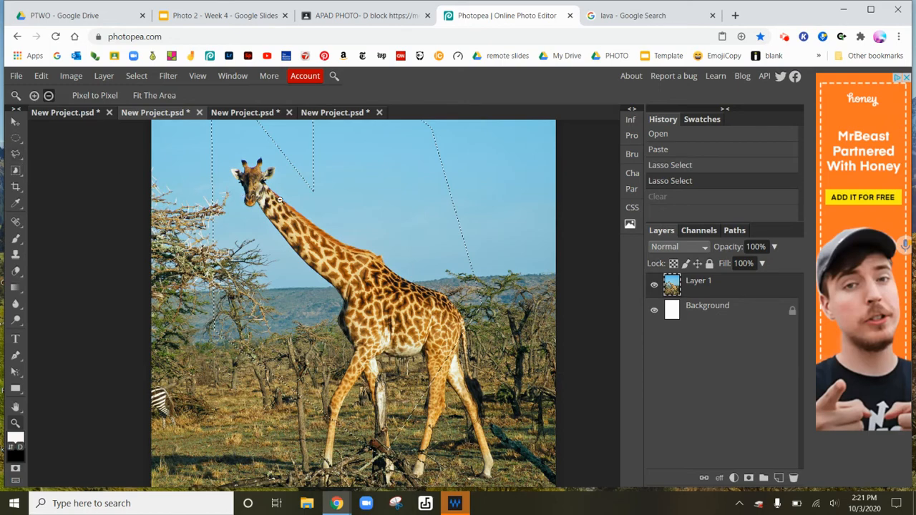
{"action": "left_click_drag", "start_coordinate": [278, 199], "coordinate": [374, 261]}
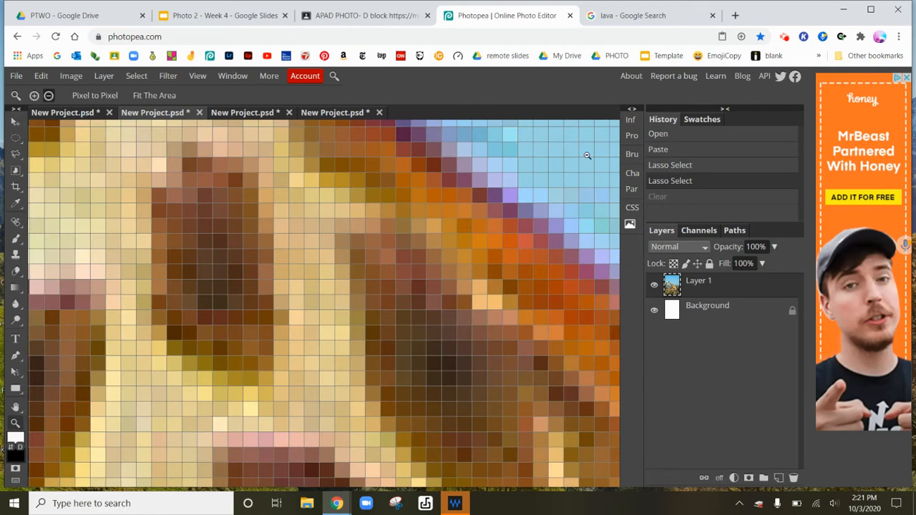
{"action": "left_click", "coordinate": [500, 328], "text": "alt"}
{"action": "left_click", "coordinate": [159, 98]}
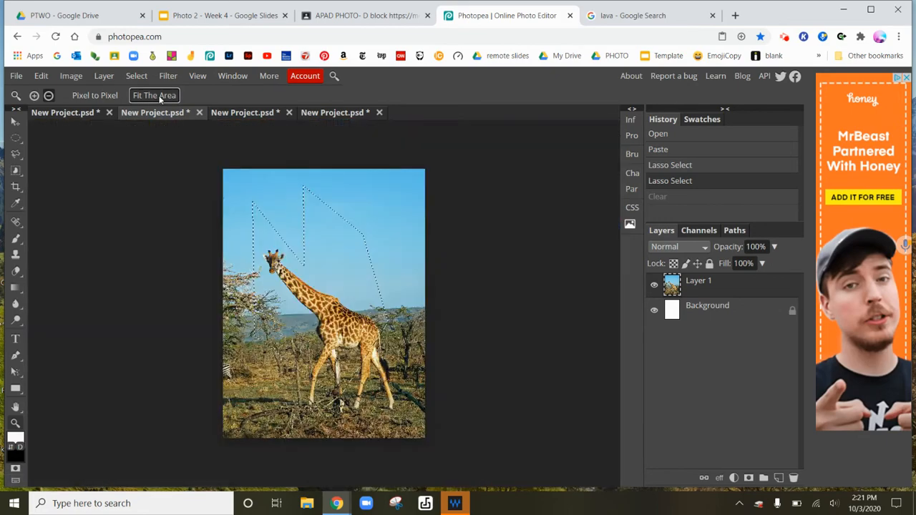
- Zoom in on the standing giraffe, trace its head and neck with Magnetic Lasso Select, then clear the selection and undo the clear
{"action": "left_click", "coordinate": [286, 285], "text": "alt"}
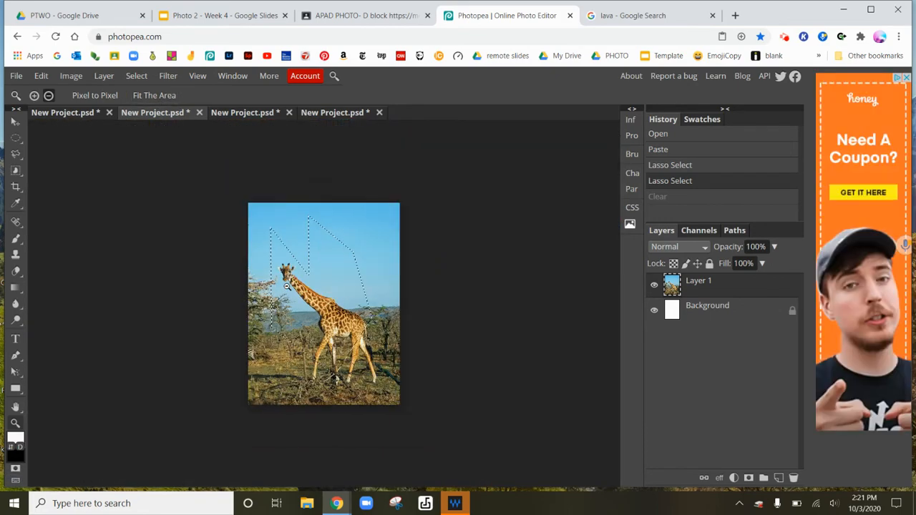
{"action": "left_click", "coordinate": [286, 285]}
{"action": "left_click", "coordinate": [305, 317]}
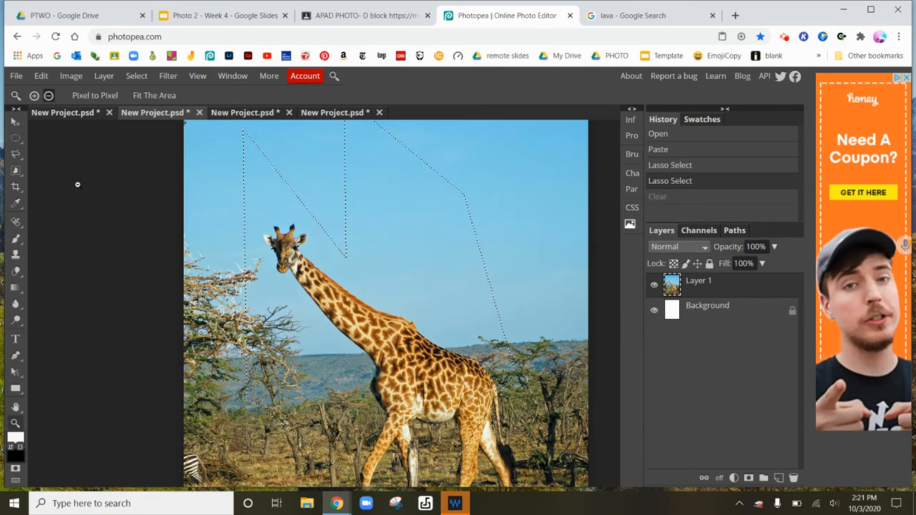
{"action": "right_click", "coordinate": [16, 154]}
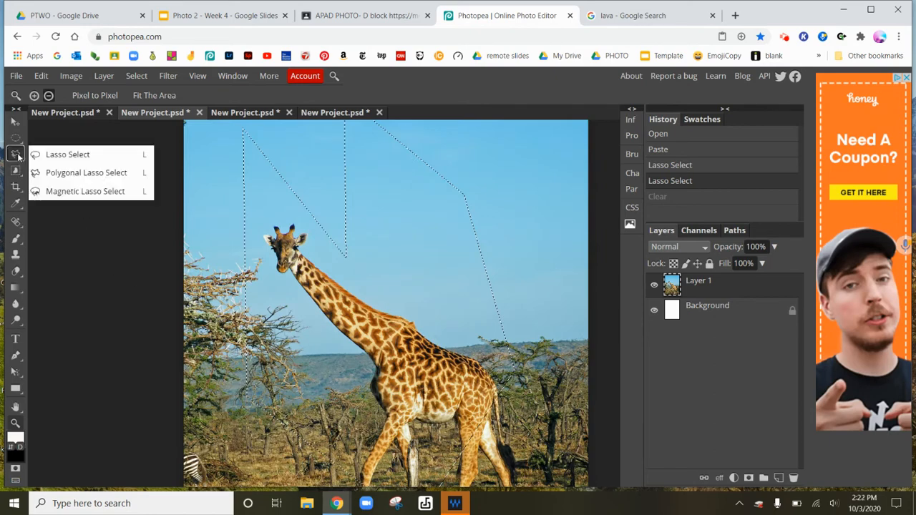
{"action": "left_click", "coordinate": [82, 191]}
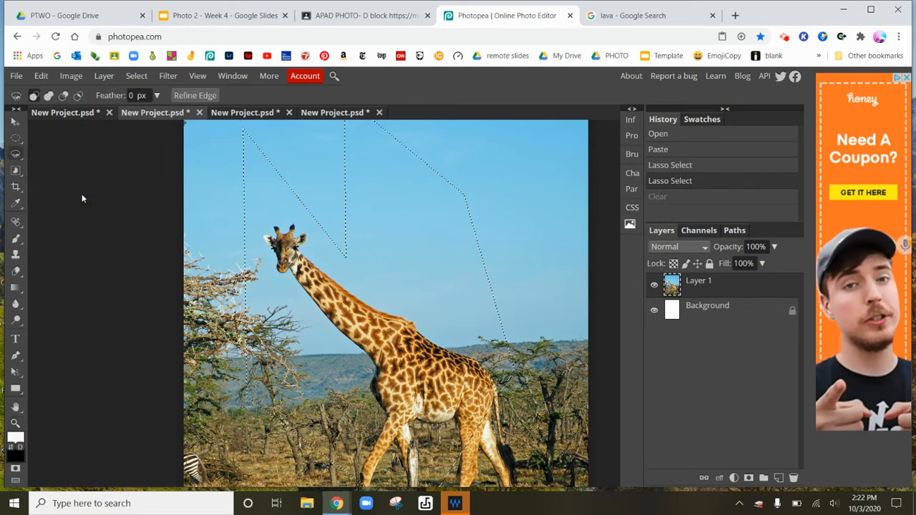
{"action": "key", "text": "ctrl+d"}
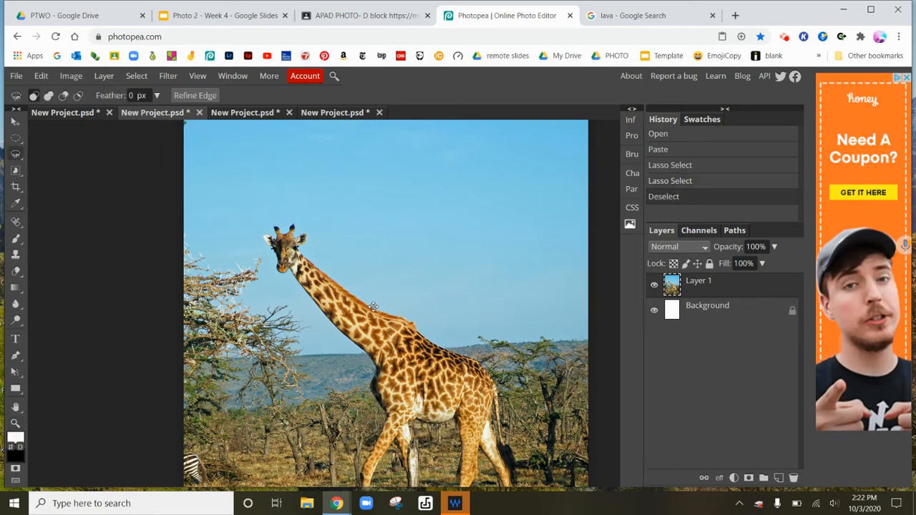
{"action": "left_click", "coordinate": [356, 294]}
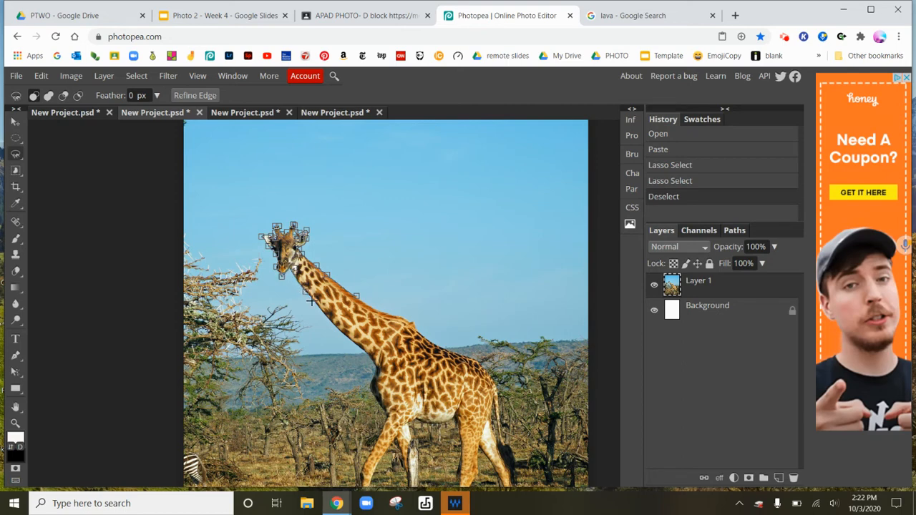
{"action": "double_click", "coordinate": [340, 330]}
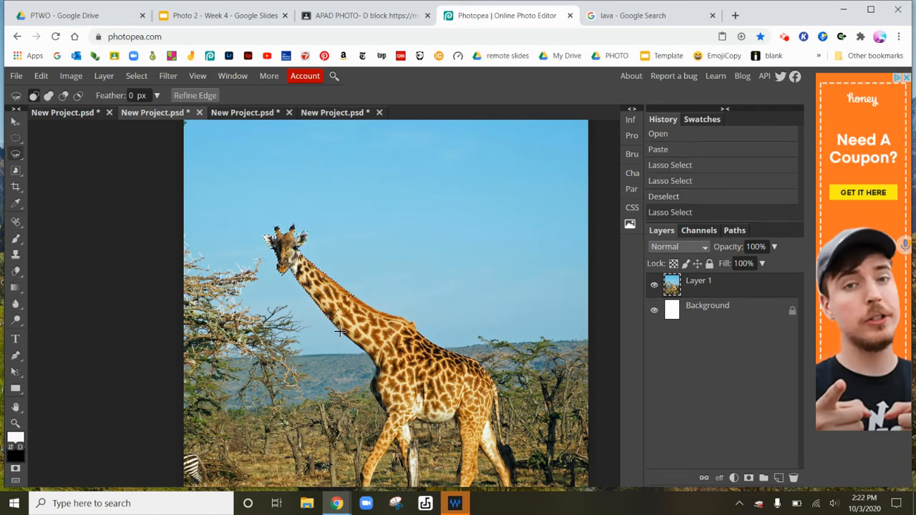
{"action": "key", "text": "Delete"}
{"action": "key", "text": "ctrl+z"}
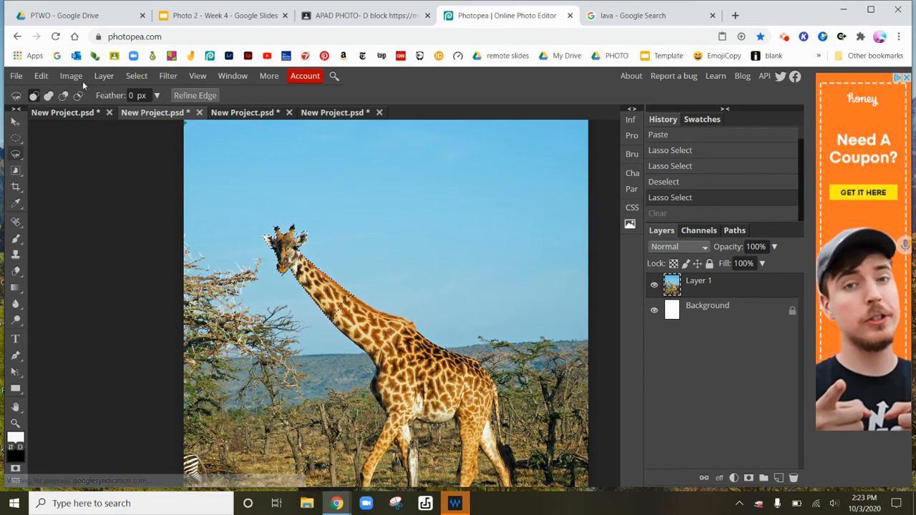
- Copy the head-and-neck selection, paste it into the lava document, and move it toward the lower right
{"action": "left_click", "coordinate": [48, 77]}
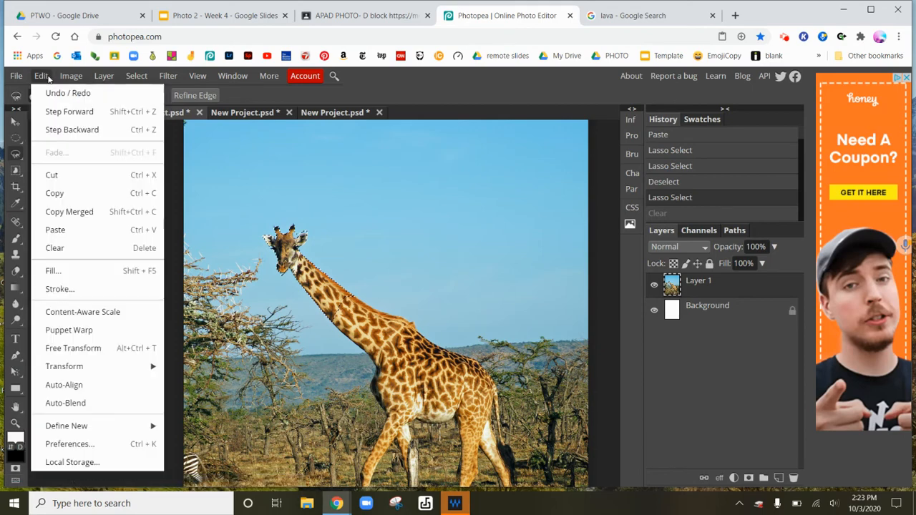
{"action": "left_click", "coordinate": [93, 190]}
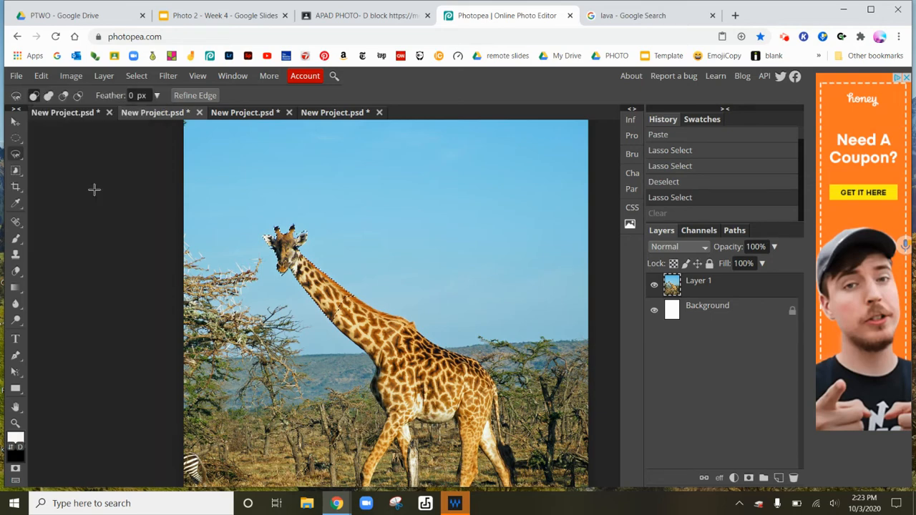
{"action": "left_click", "coordinate": [256, 118]}
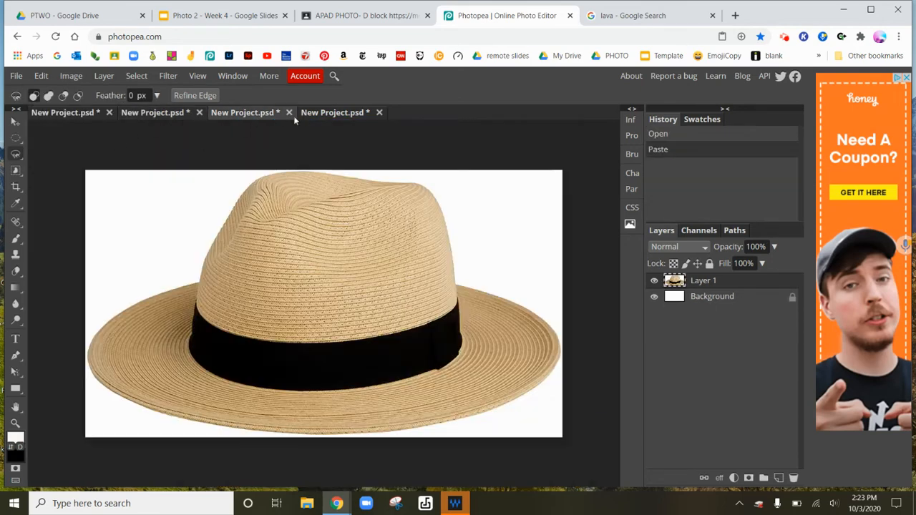
{"action": "left_click", "coordinate": [321, 112]}
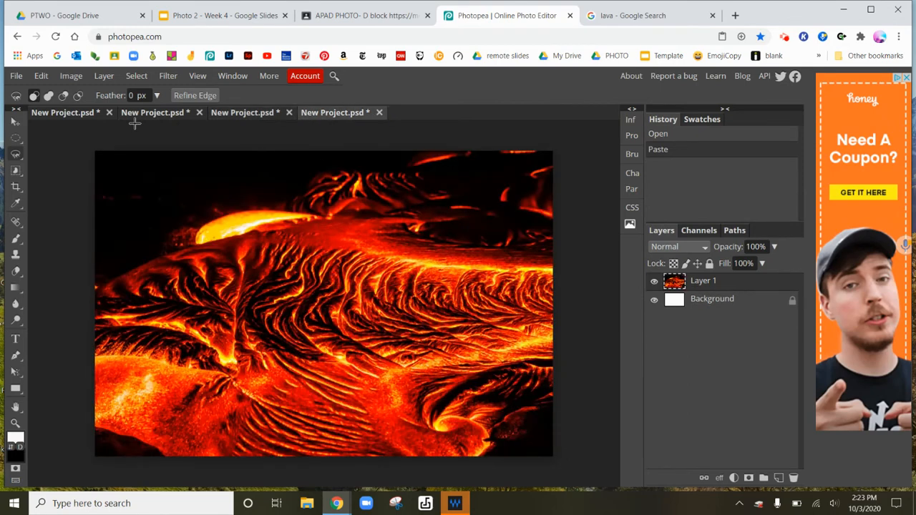
{"action": "left_click", "coordinate": [41, 75]}
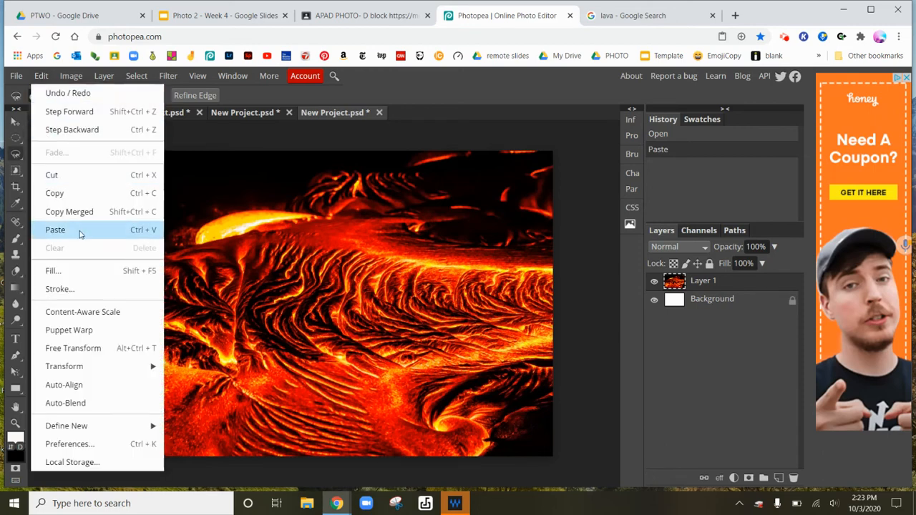
{"action": "left_click", "coordinate": [80, 231]}
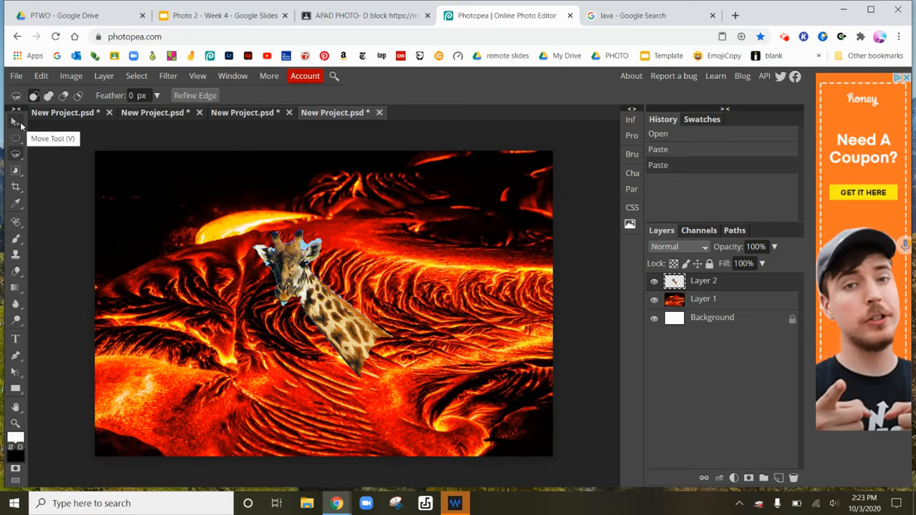
{"action": "left_click", "coordinate": [16, 122]}
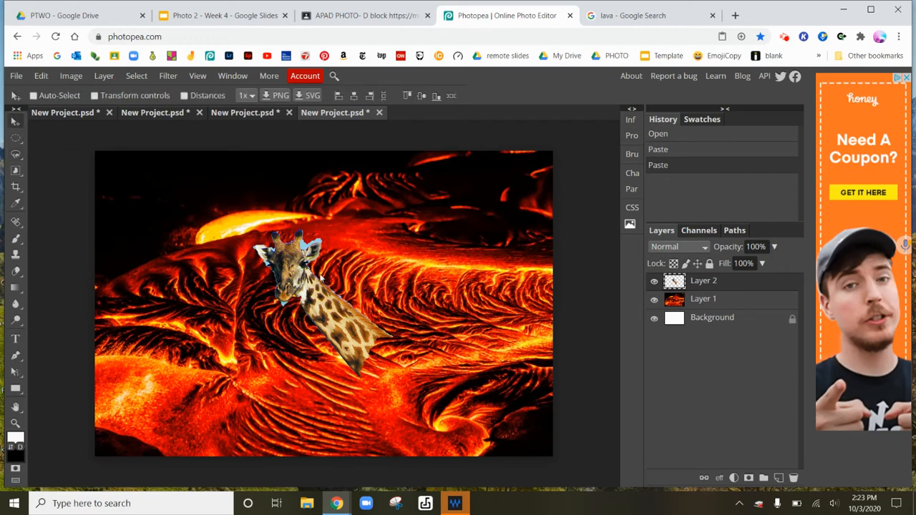
{"action": "left_click_drag", "start_coordinate": [320, 302], "coordinate": [467, 375]}
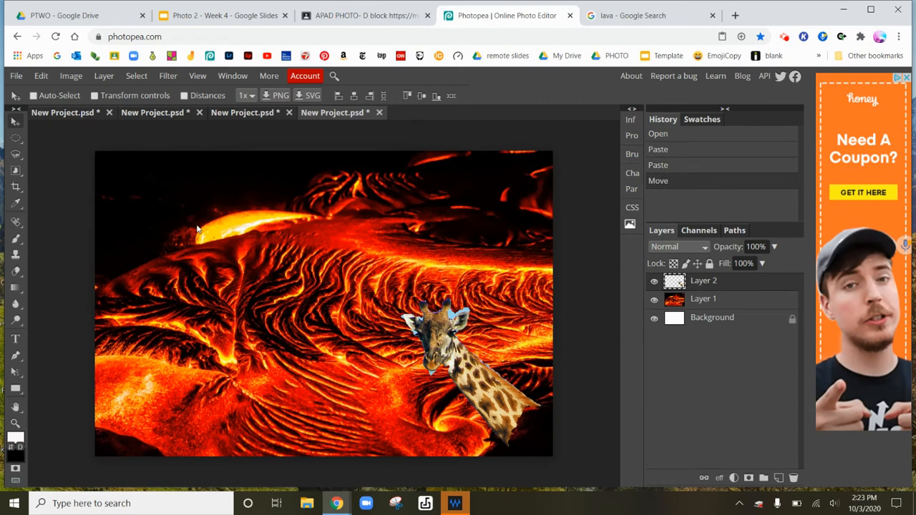
- In the giraffe-portrait document, select the giraffe with Object Selection by enclosing the whole image, and copy it
{"action": "left_click", "coordinate": [70, 114]}
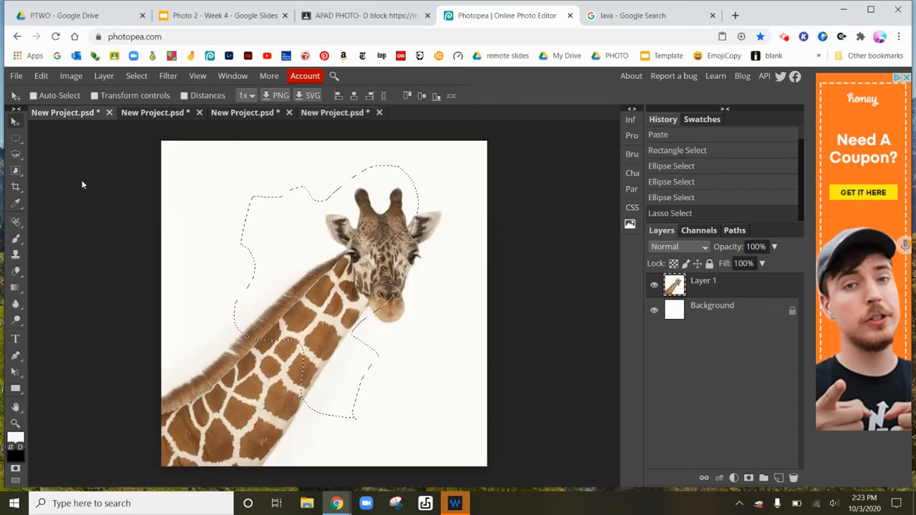
{"action": "left_click", "coordinate": [18, 172]}
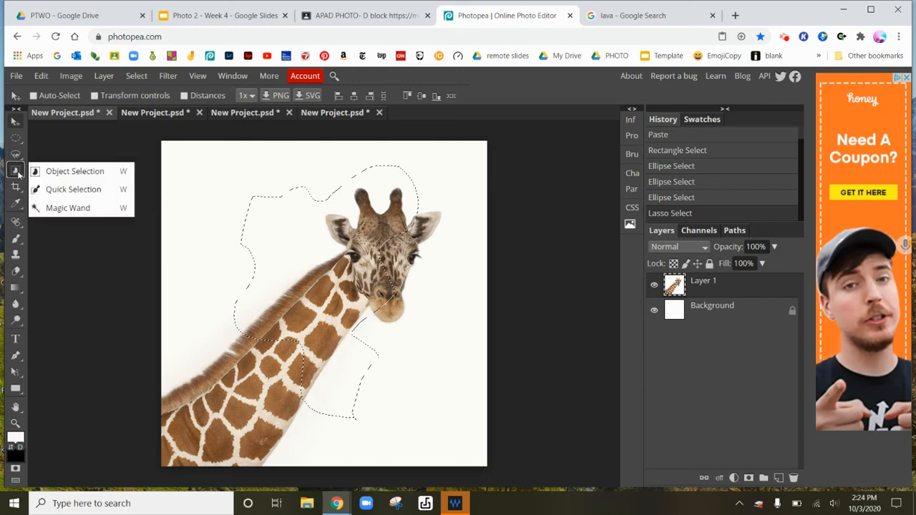
{"action": "left_click", "coordinate": [66, 171]}
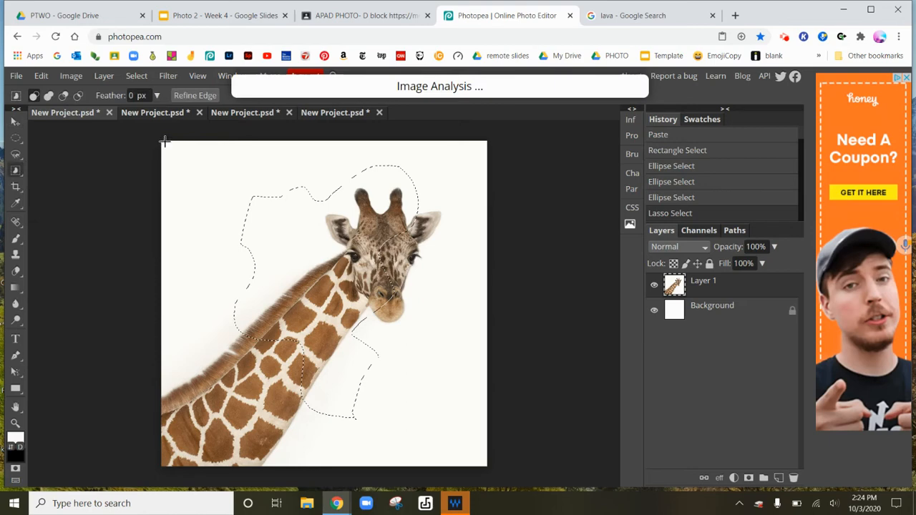
{"action": "left_click_drag", "start_coordinate": [165, 141], "coordinate": [485, 466]}
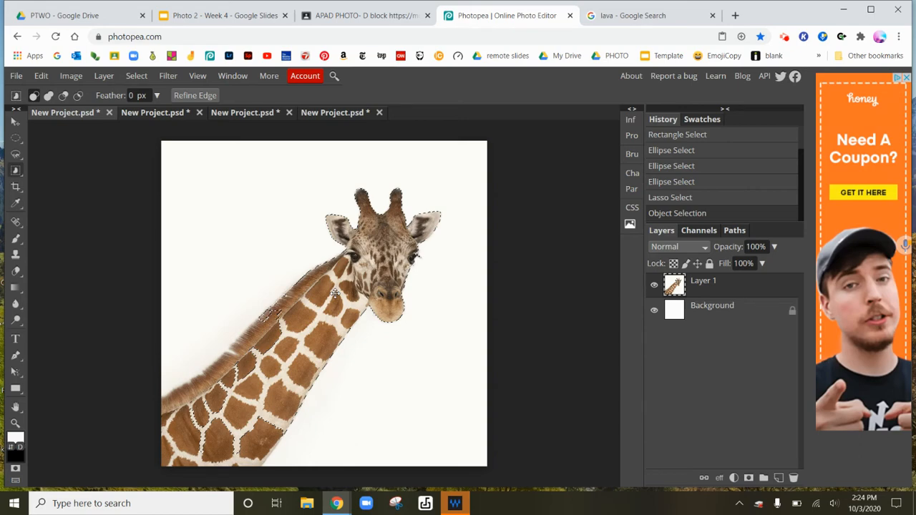
{"action": "left_click", "coordinate": [46, 77]}
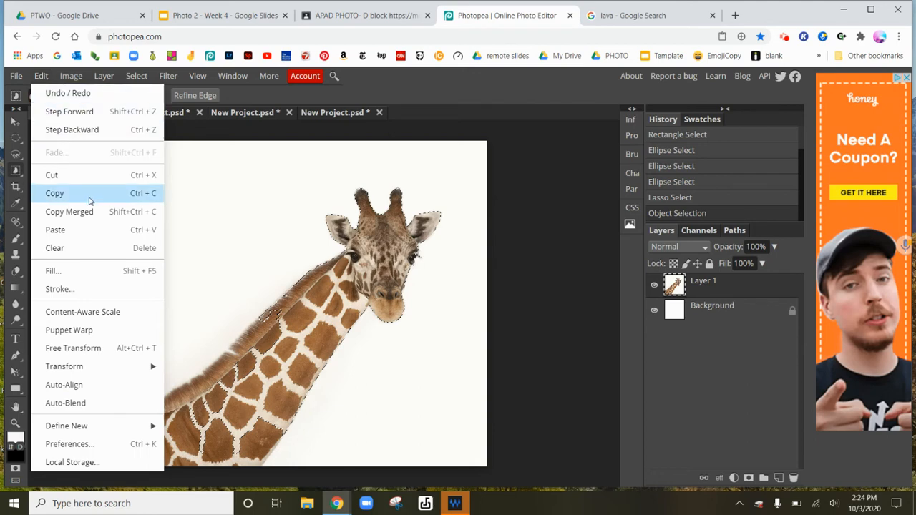
{"action": "left_click", "coordinate": [89, 201]}
- Paste the giraffe into the lava document and move it so its head sits left of center
{"action": "left_click", "coordinate": [317, 114]}
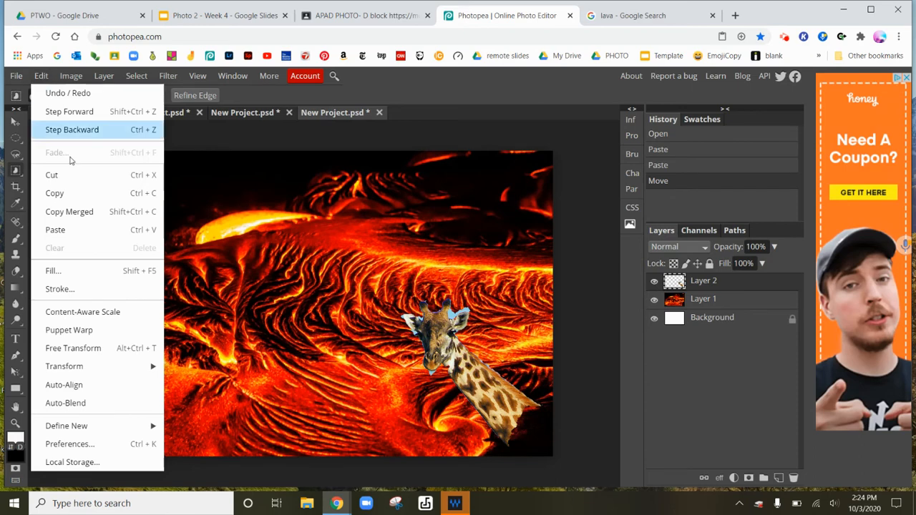
{"action": "left_click", "coordinate": [80, 229]}
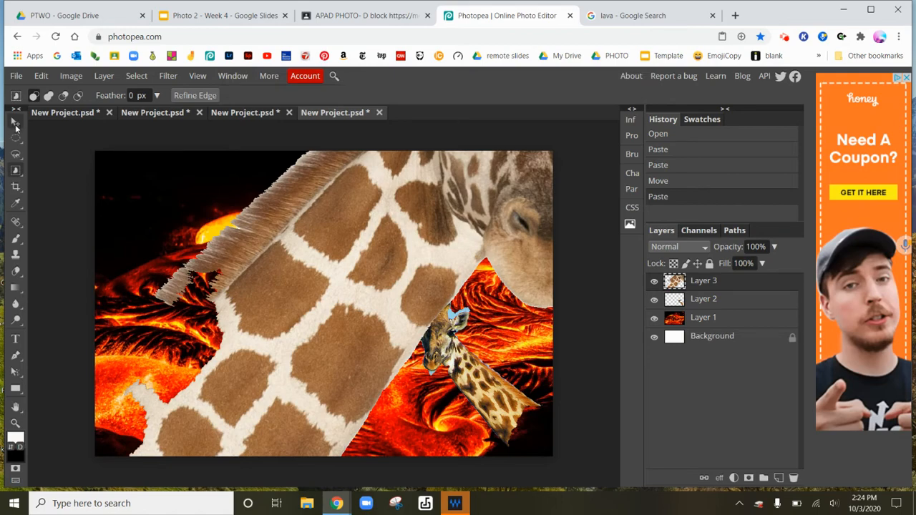
{"action": "left_click", "coordinate": [16, 123]}
{"action": "left_click_drag", "start_coordinate": [382, 260], "coordinate": [206, 390]}
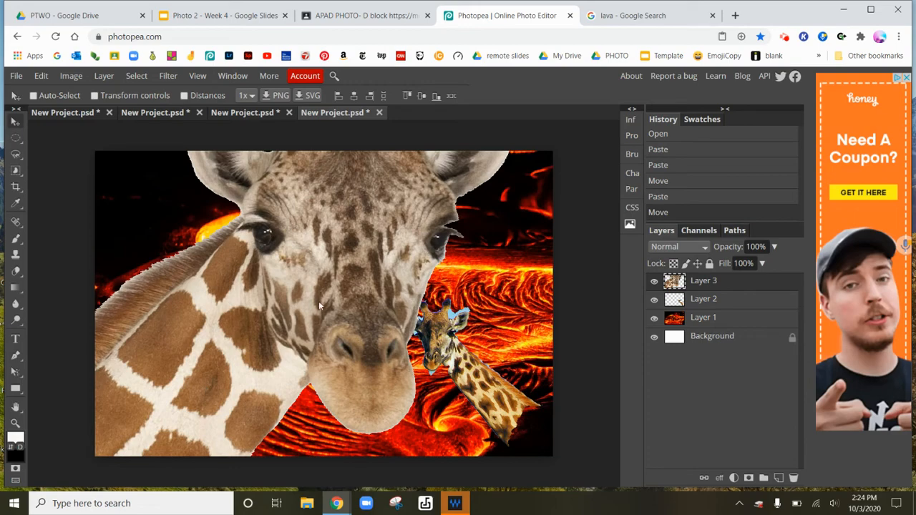
{"action": "left_click_drag", "start_coordinate": [295, 309], "coordinate": [275, 435]}
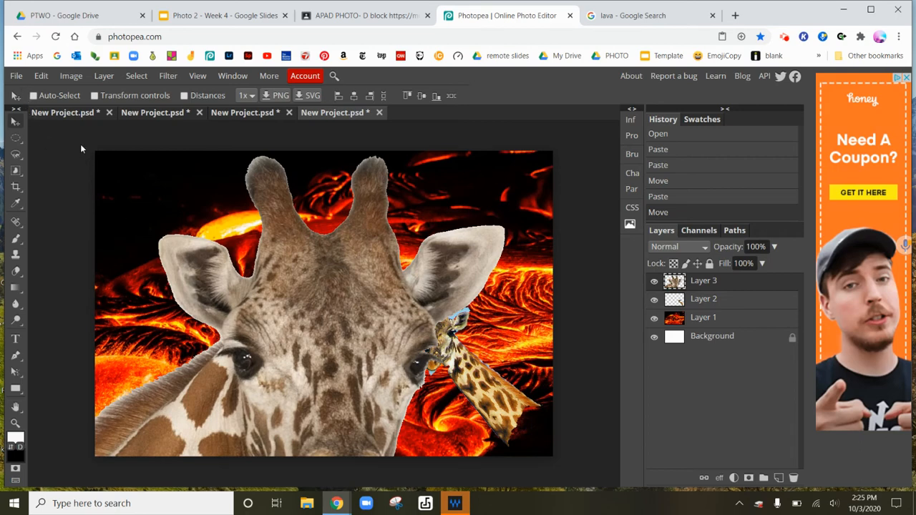
- Turn on transform controls and scale the pasted giraffe down to about 37% width and 46% height
{"action": "left_click", "coordinate": [94, 96]}
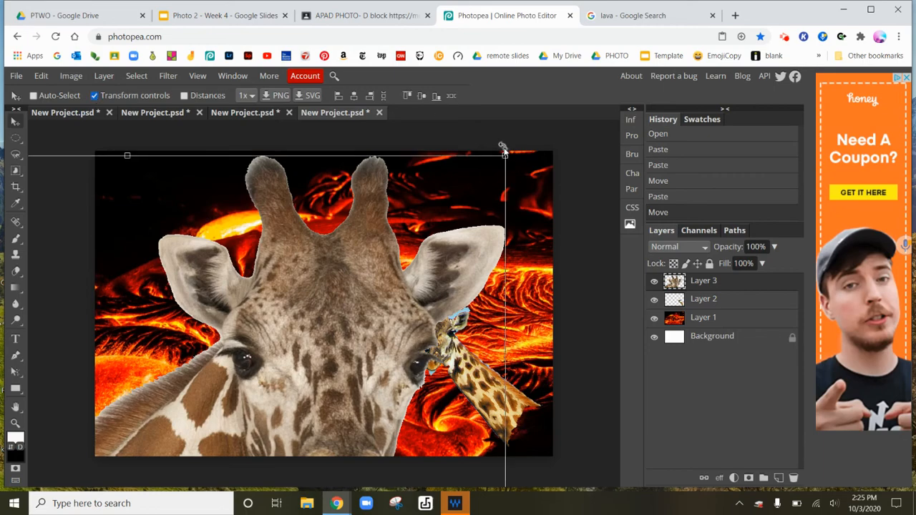
{"action": "left_click_drag", "start_coordinate": [504, 155], "coordinate": [240, 362]}
{"action": "left_click_drag", "start_coordinate": [150, 447], "coordinate": [351, 236]}
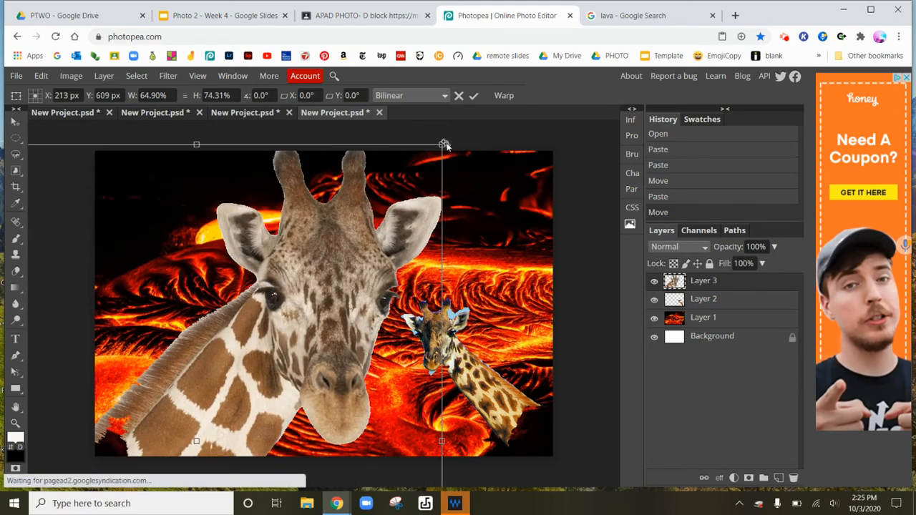
{"action": "left_click_drag", "start_coordinate": [442, 145], "coordinate": [228, 369]}
{"action": "left_click_drag", "start_coordinate": [161, 437], "coordinate": [282, 247]}
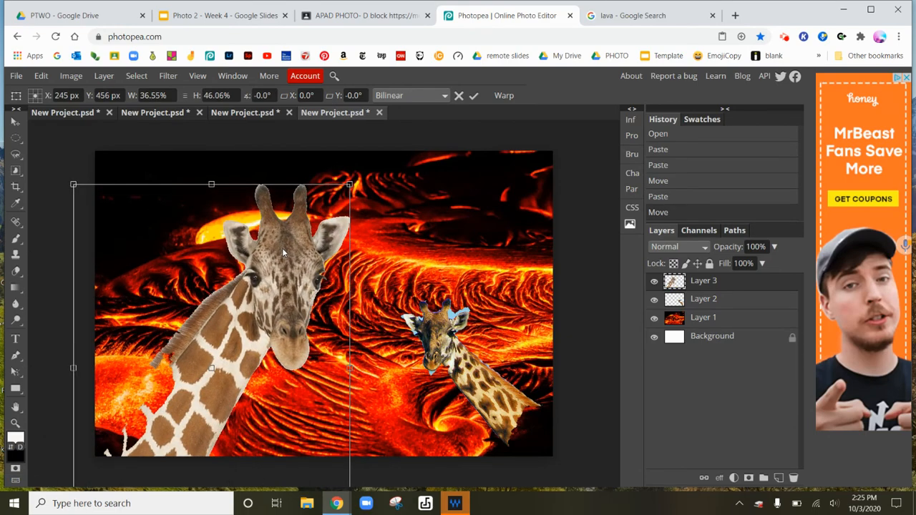
- Apply a Perspective transform to the large giraffe, raising its upper corner slightly, and commit it
{"action": "left_click", "coordinate": [40, 77]}
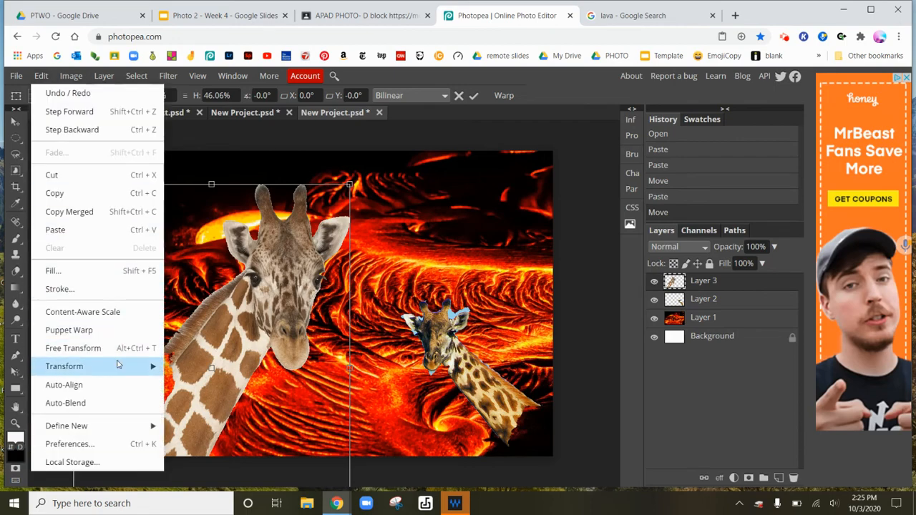
{"action": "mouse_move", "coordinate": [119, 366]}
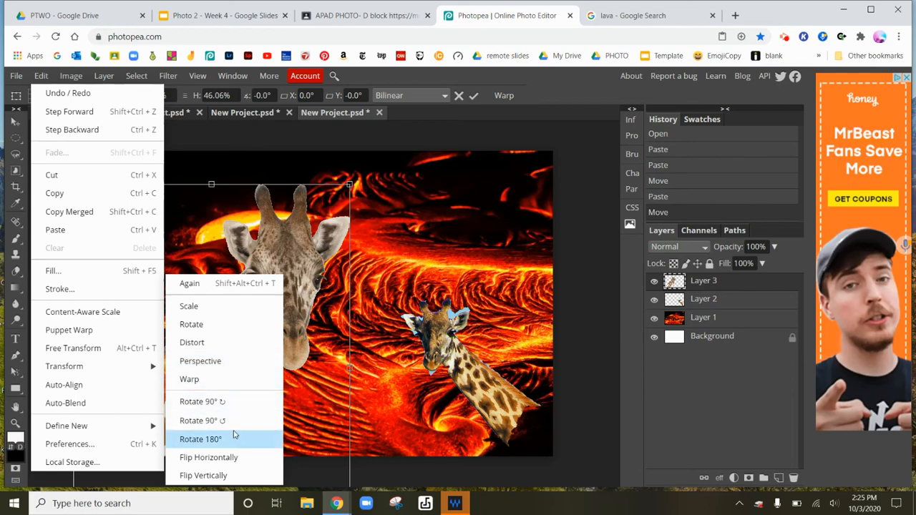
{"action": "left_click", "coordinate": [231, 360]}
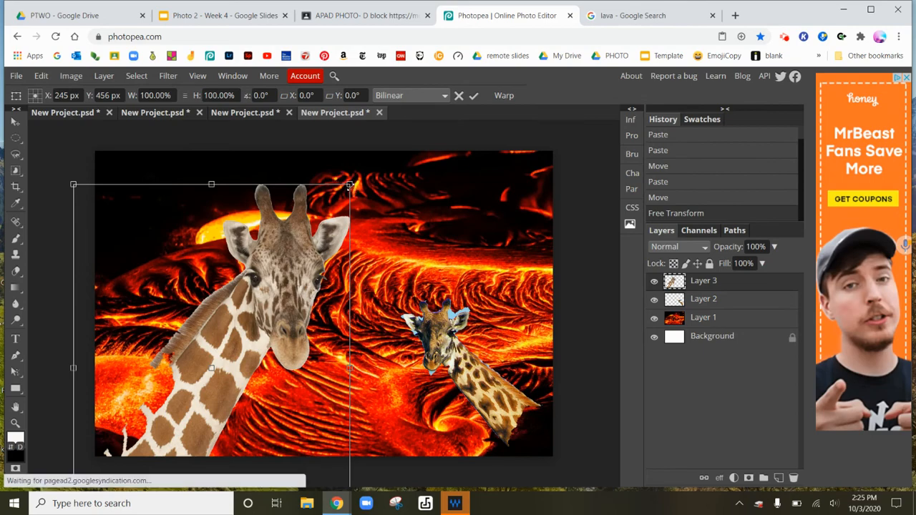
{"action": "left_click_drag", "start_coordinate": [350, 186], "coordinate": [346, 163]}
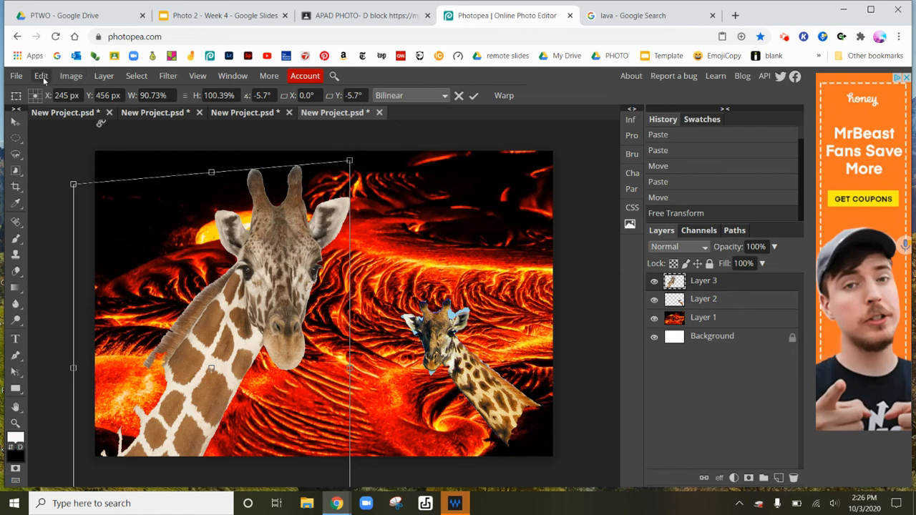
{"action": "key", "text": "Return"}
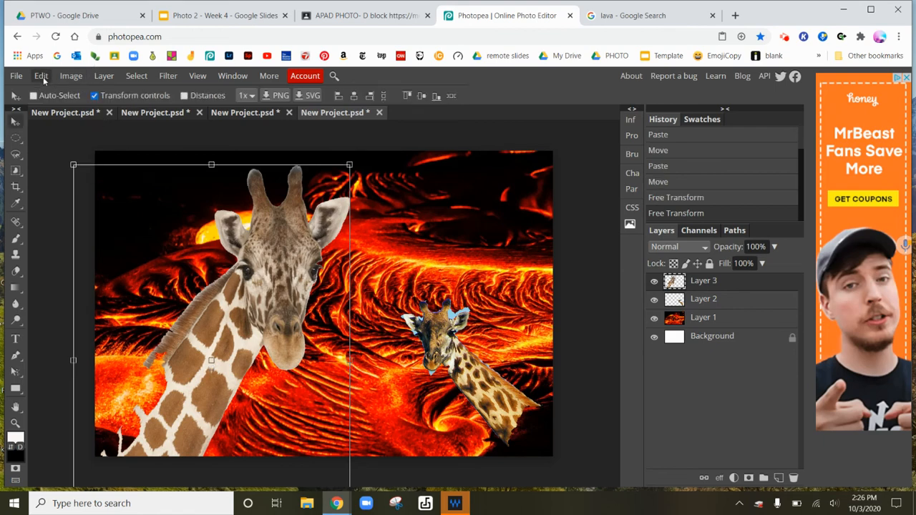
{"action": "left_click", "coordinate": [14, 142]}
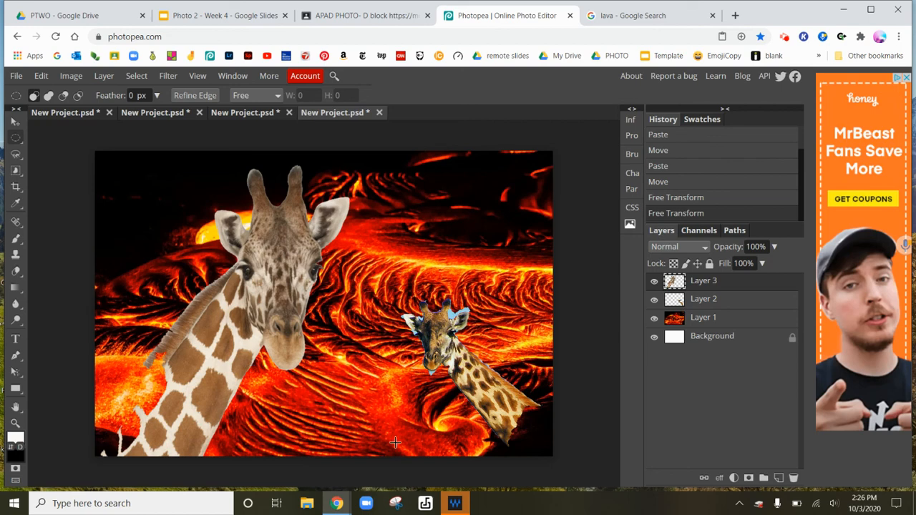
{"action": "left_click", "coordinate": [336, 504]}
{"action": "left_click", "coordinate": [413, 461]}
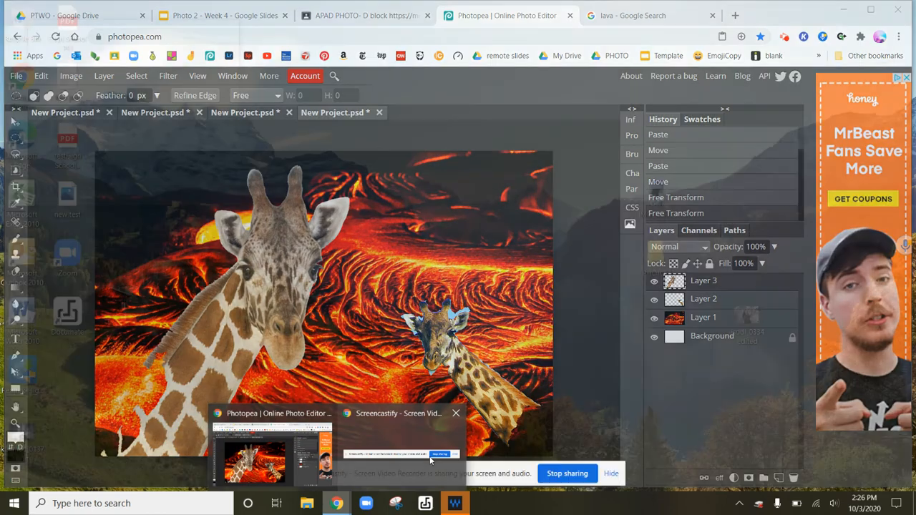
{"action": "left_click", "coordinate": [611, 474]}
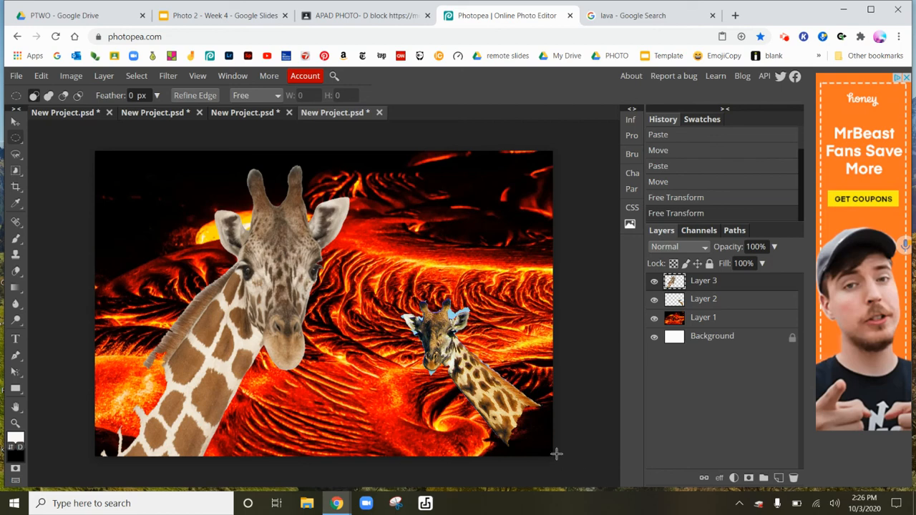
{"action": "left_click", "coordinate": [336, 503]}
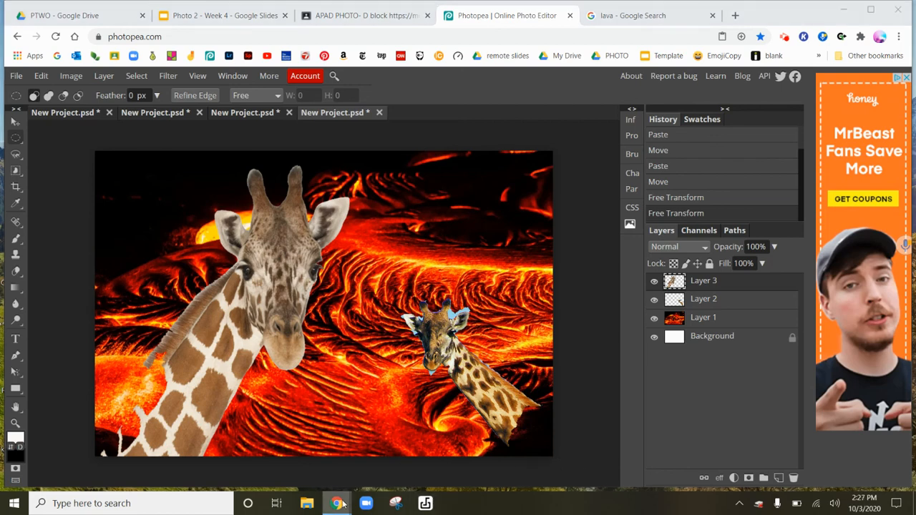
{"action": "left_click", "coordinate": [391, 466]}
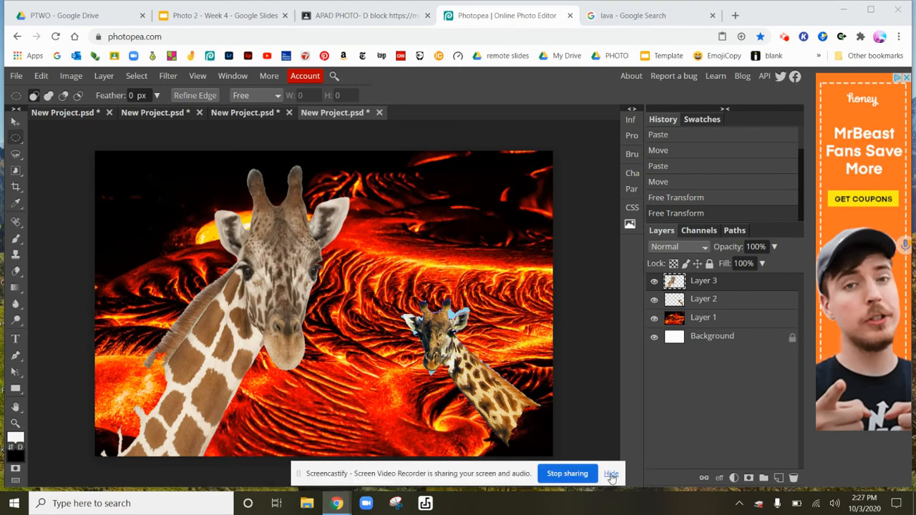